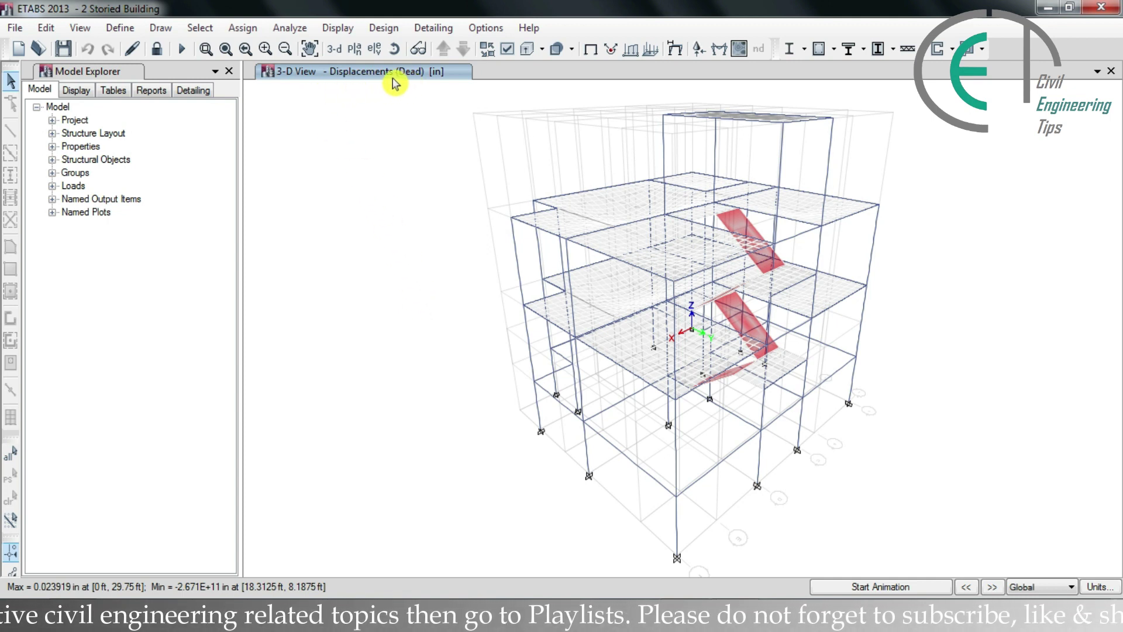
- Check a joint's displacement under the Dead load case, and play the displacement animations for the Dead and Live load cases
right_click(719, 379)
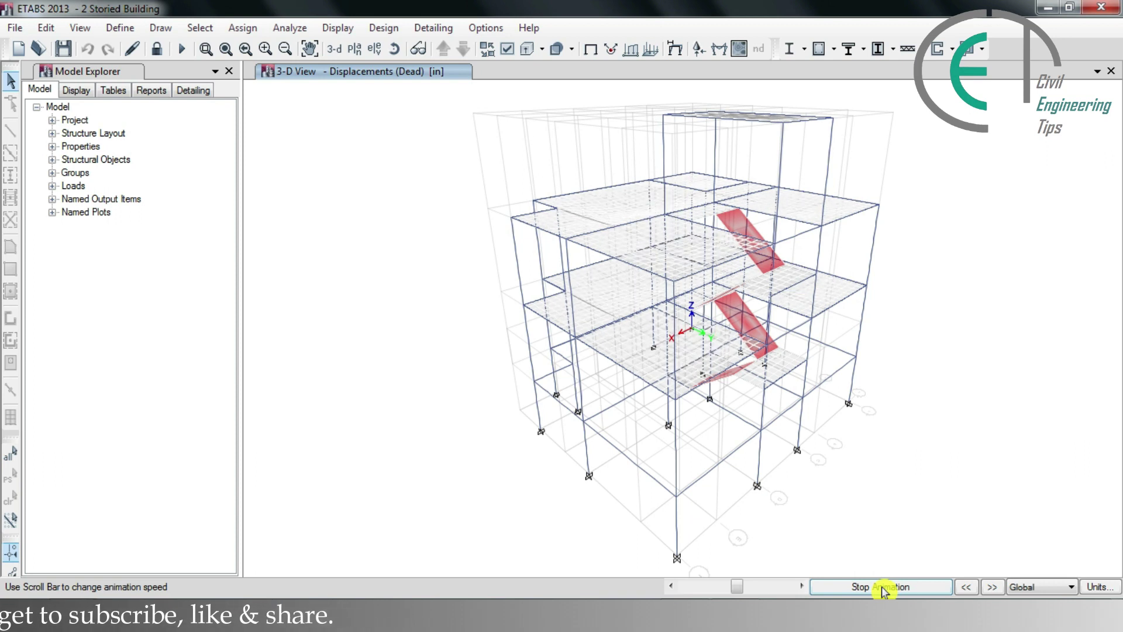
left_click(884, 592)
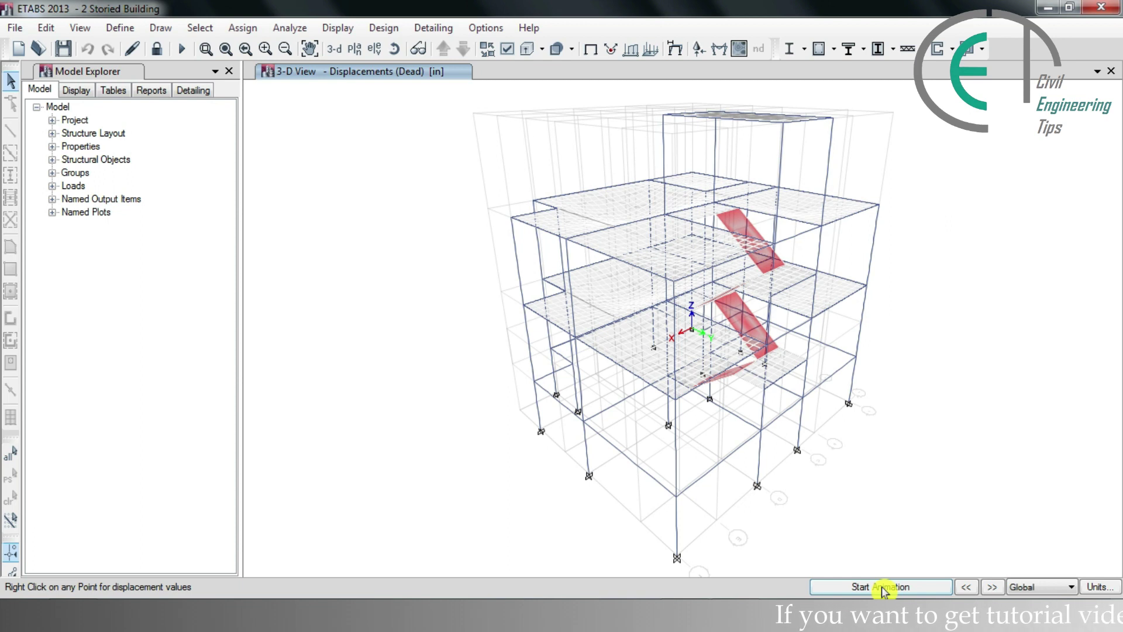
left_click(990, 588)
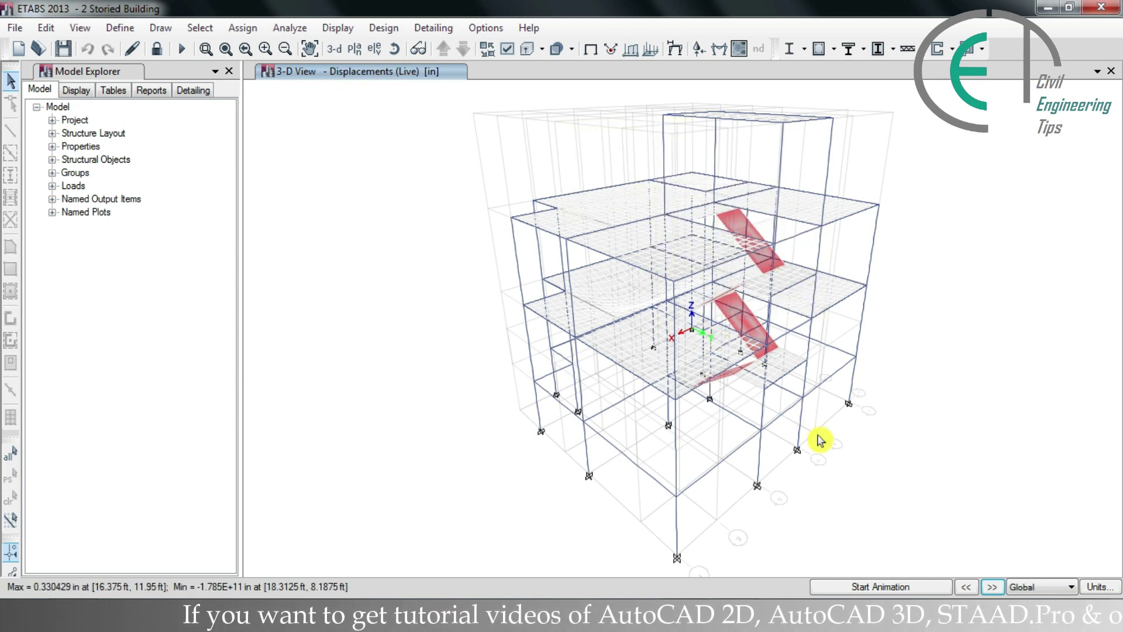
left_click(879, 588)
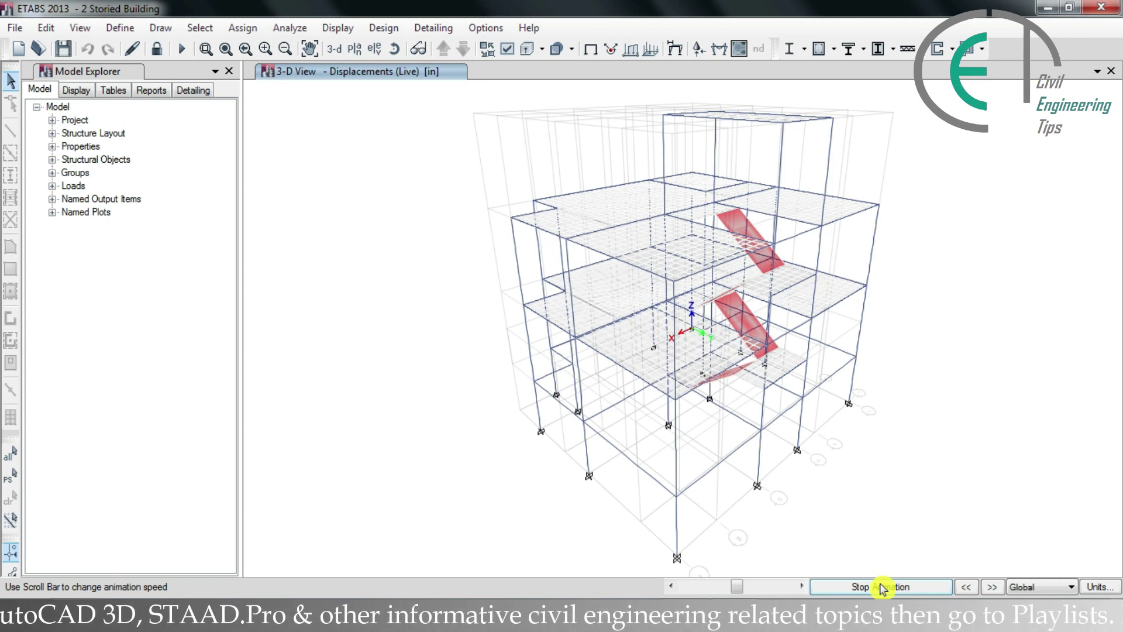
left_click(883, 586)
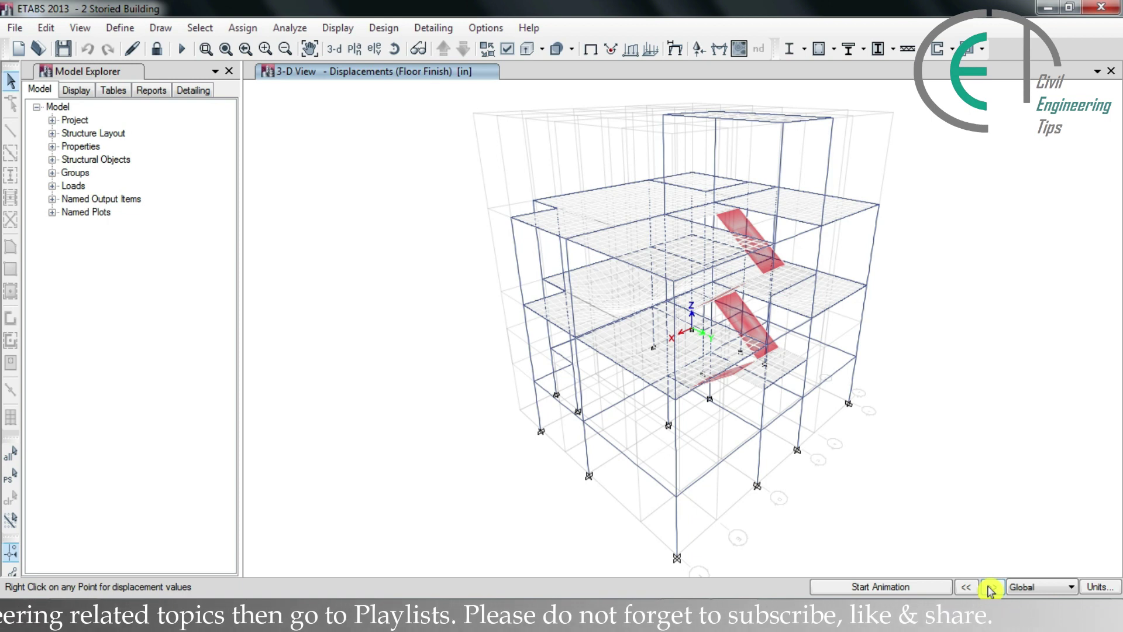
- View the displaced shapes for the Ceiling Plaster, External Wall, Partional Wall, Parapet Wall and Lr load cases in turn
left_click(990, 587)
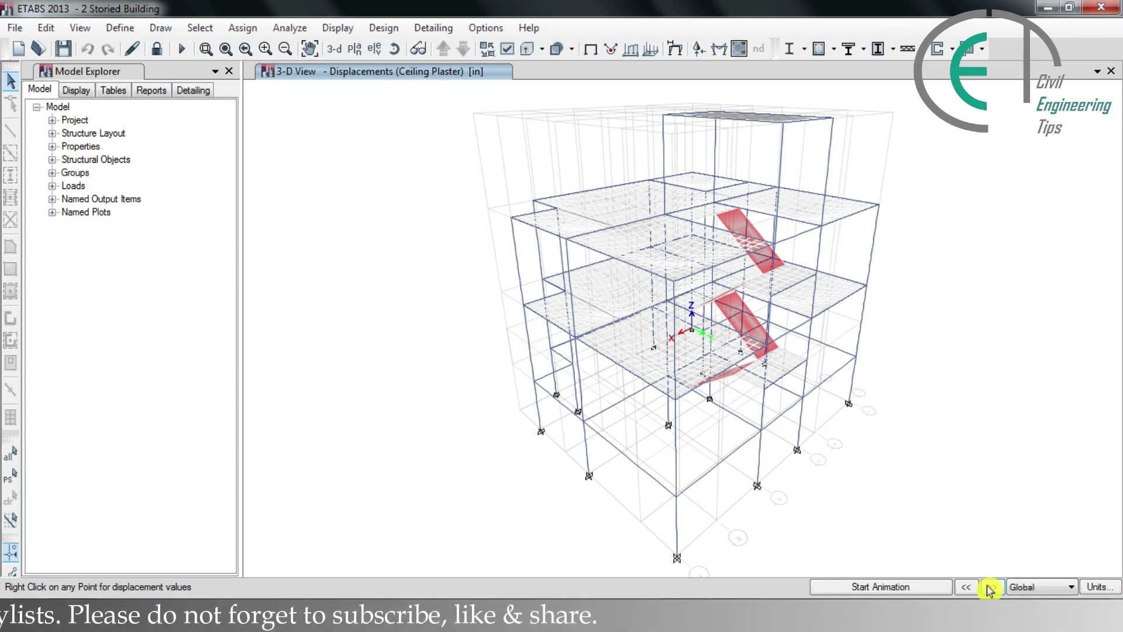
left_click(988, 588)
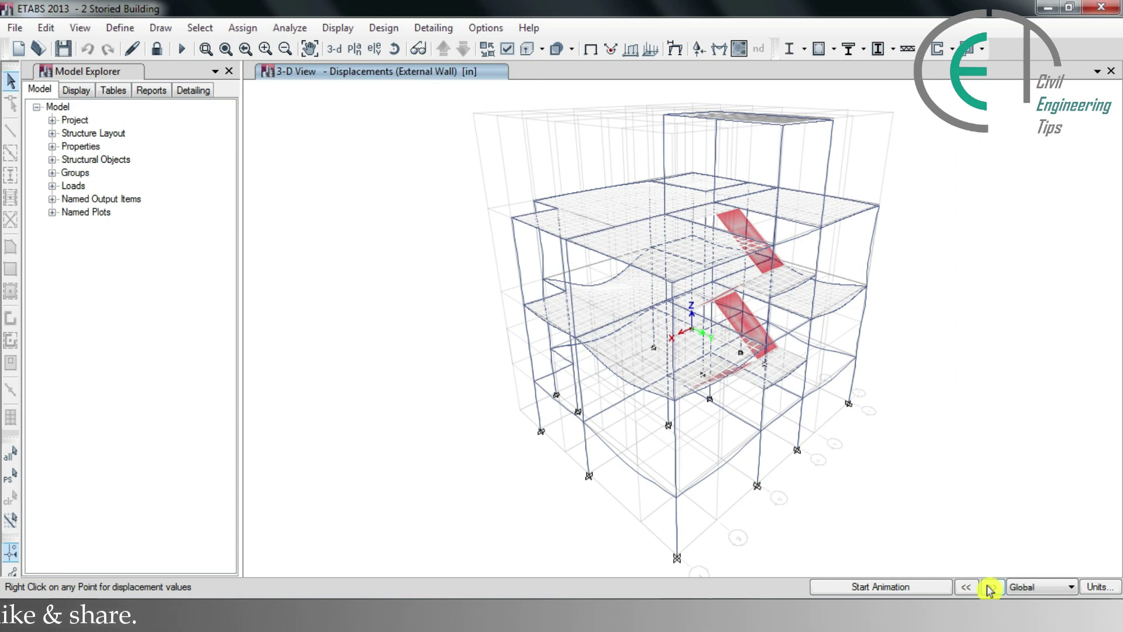
left_click(990, 587)
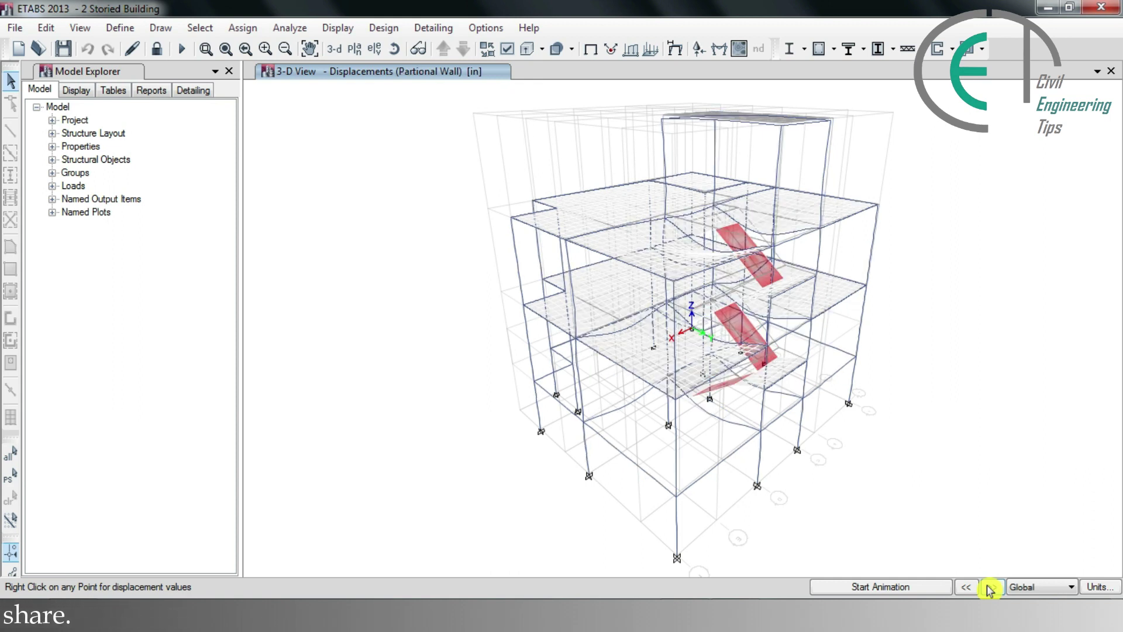
left_click(990, 587)
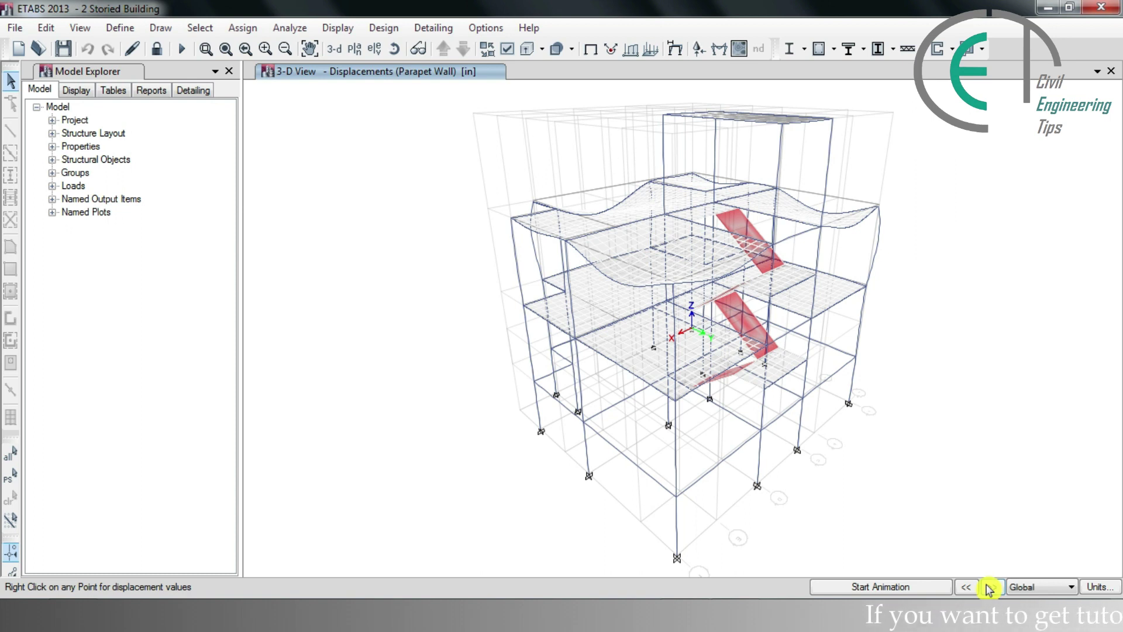
left_click(989, 587)
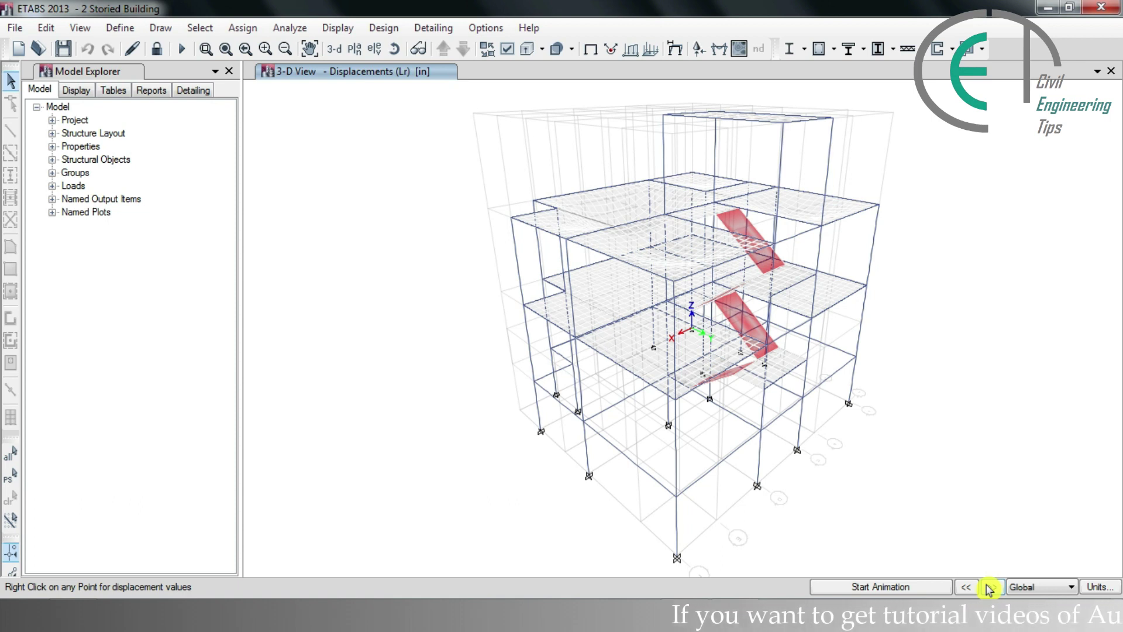
- Play and stop the displacement animations of the building for the Ex and Ey load cases
left_click(989, 588)
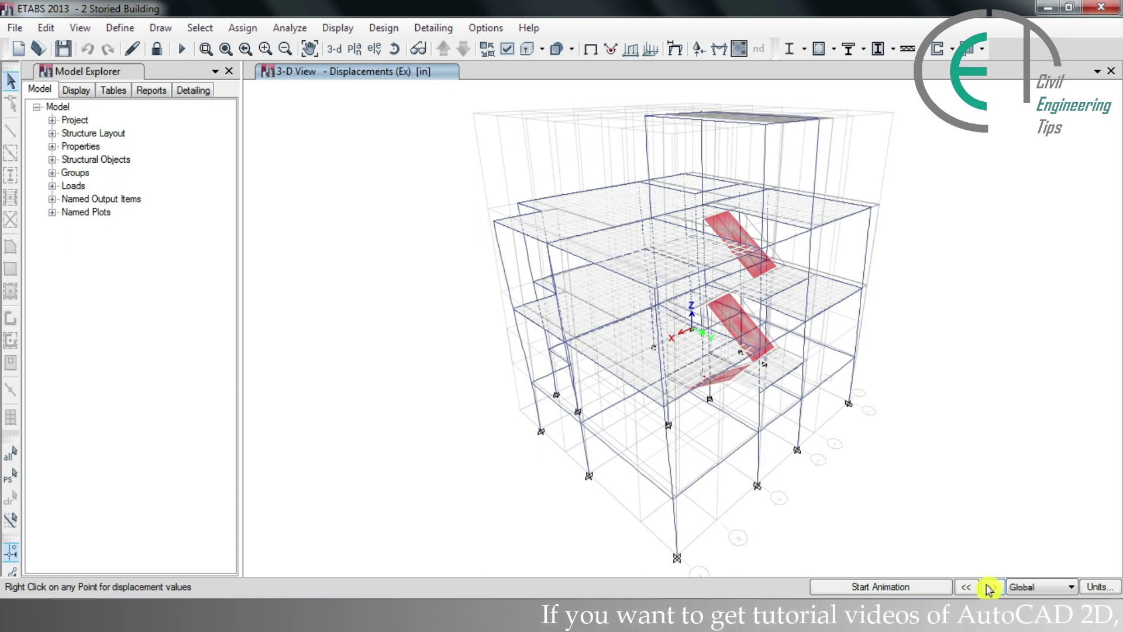
left_click(909, 588)
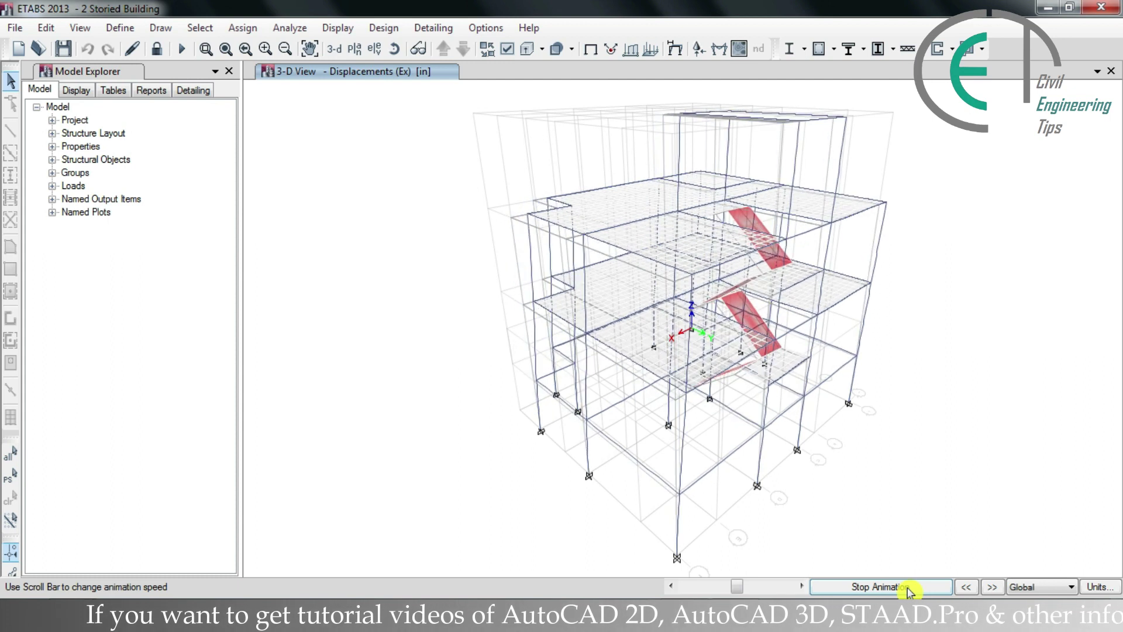
left_click(913, 589)
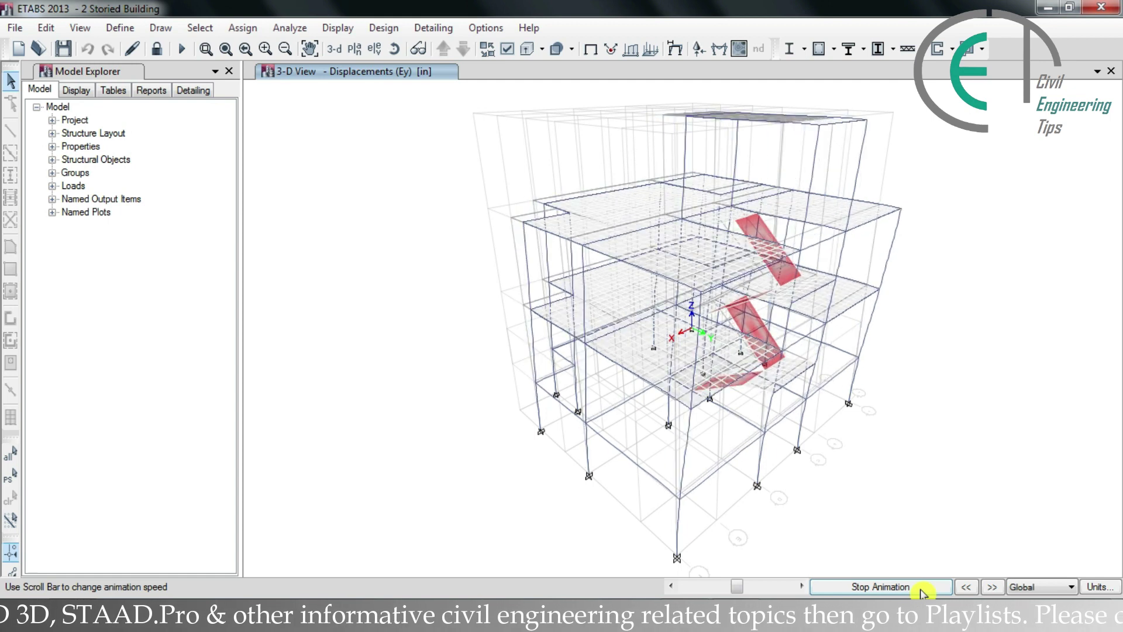
left_click(910, 591)
- View the displaced shapes for Wx, Wy and Dead, and query a Stair Room Roof joint's displacements under Dead load
left_click(992, 587)
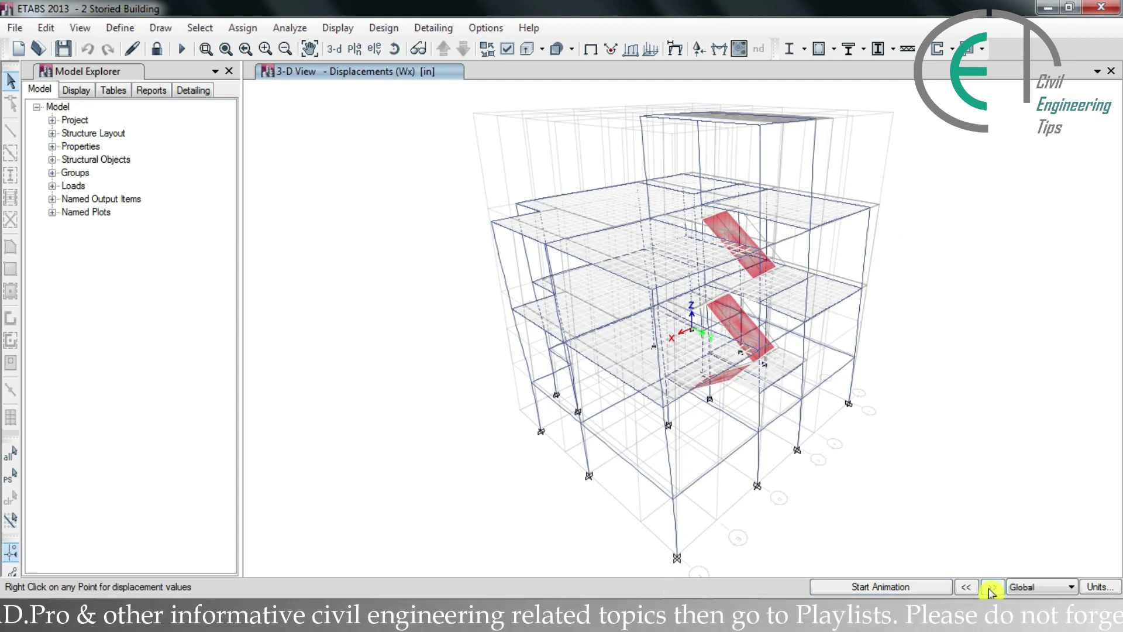
left_click(991, 588)
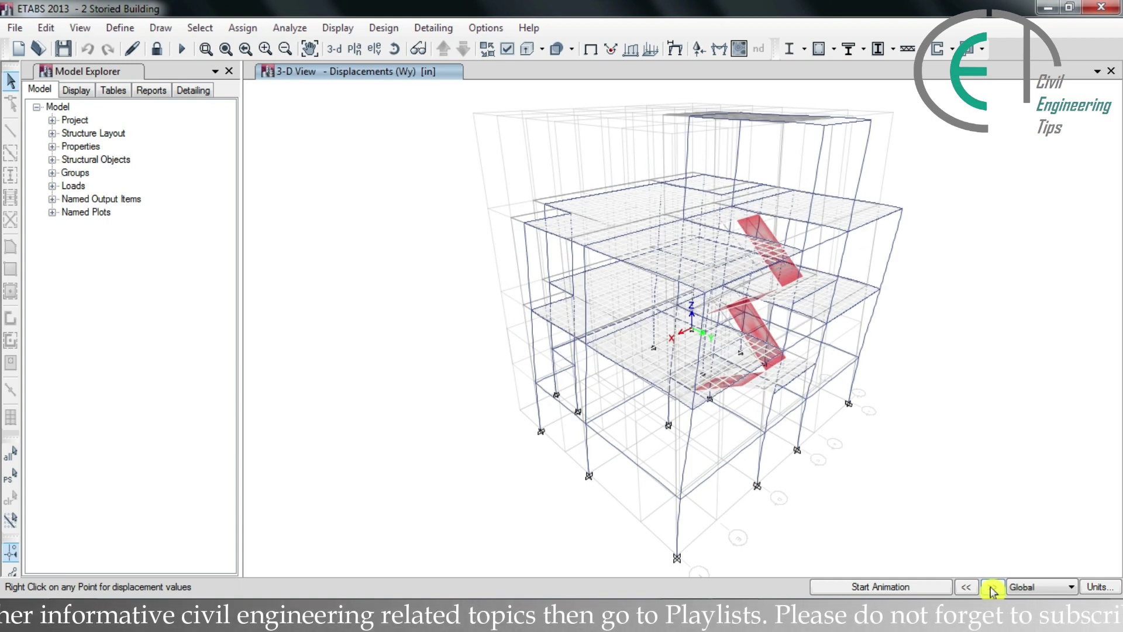
left_click(991, 588)
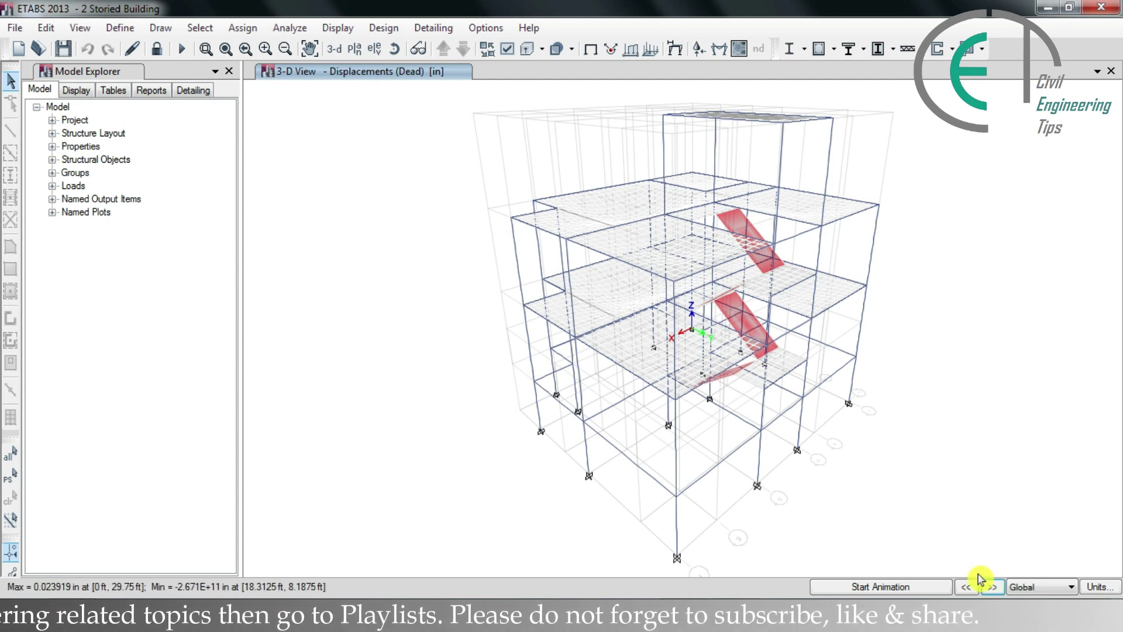
right_click(672, 171)
right_click(629, 110)
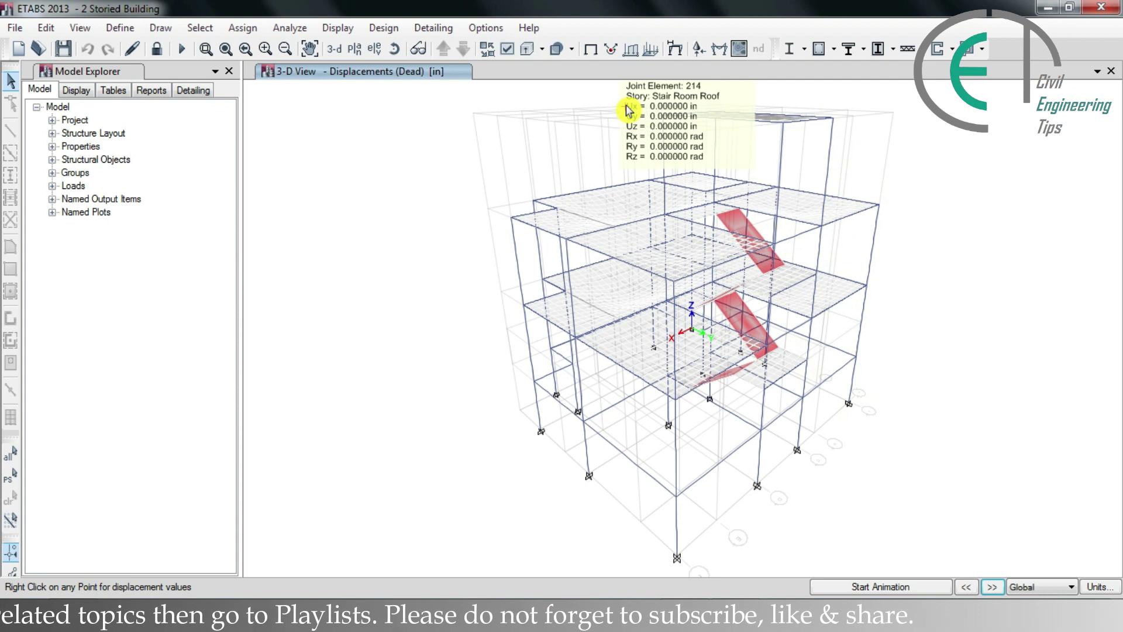
- Return to the undeformed model, and display the deformed shape for the Dead load case with automatic scaling
left_click(592, 53)
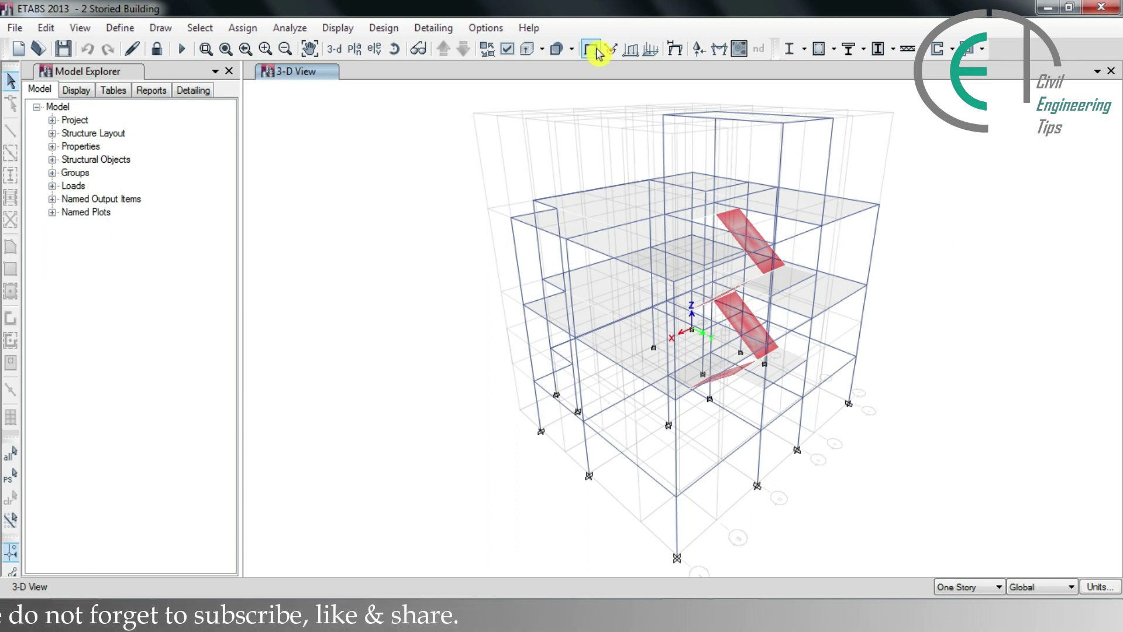
left_click(676, 53)
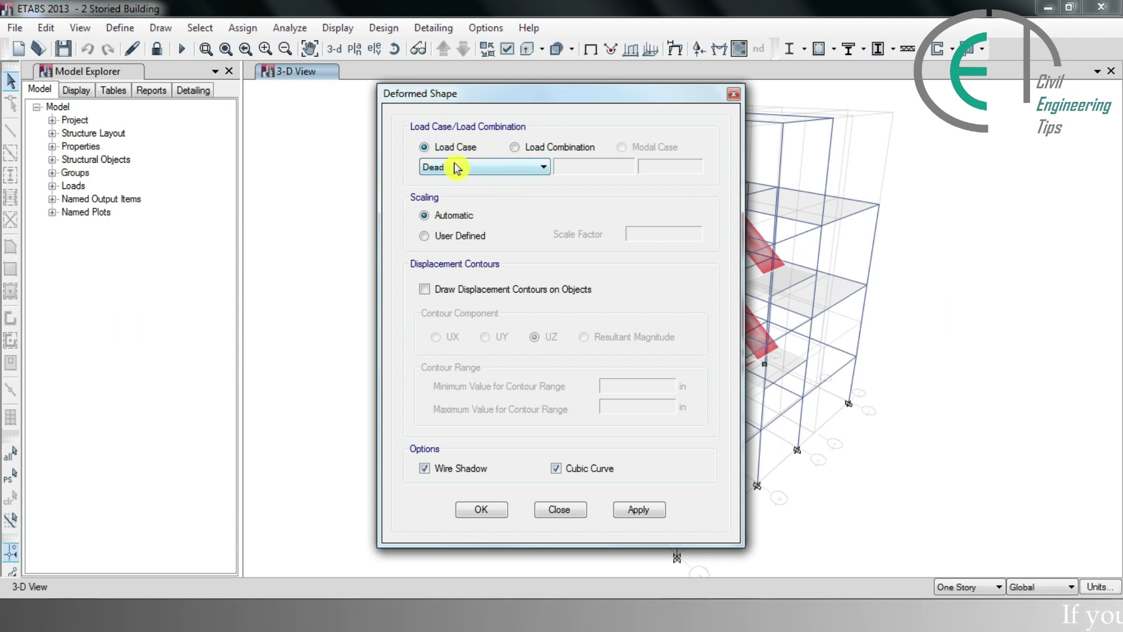
left_click_drag(475, 93, 176, 96)
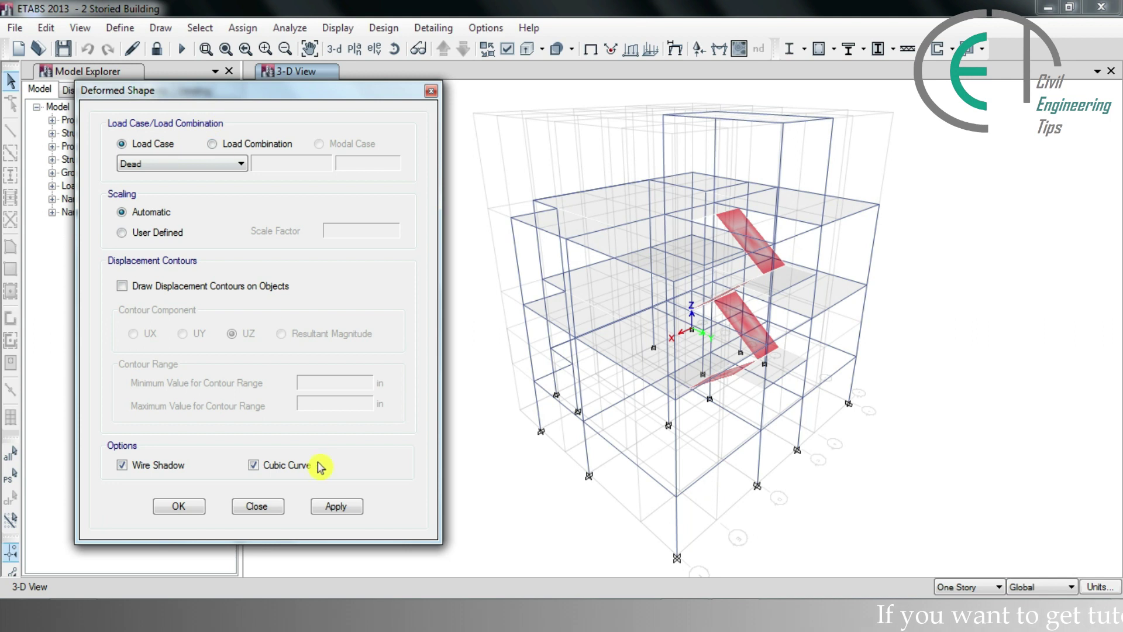
left_click(337, 507)
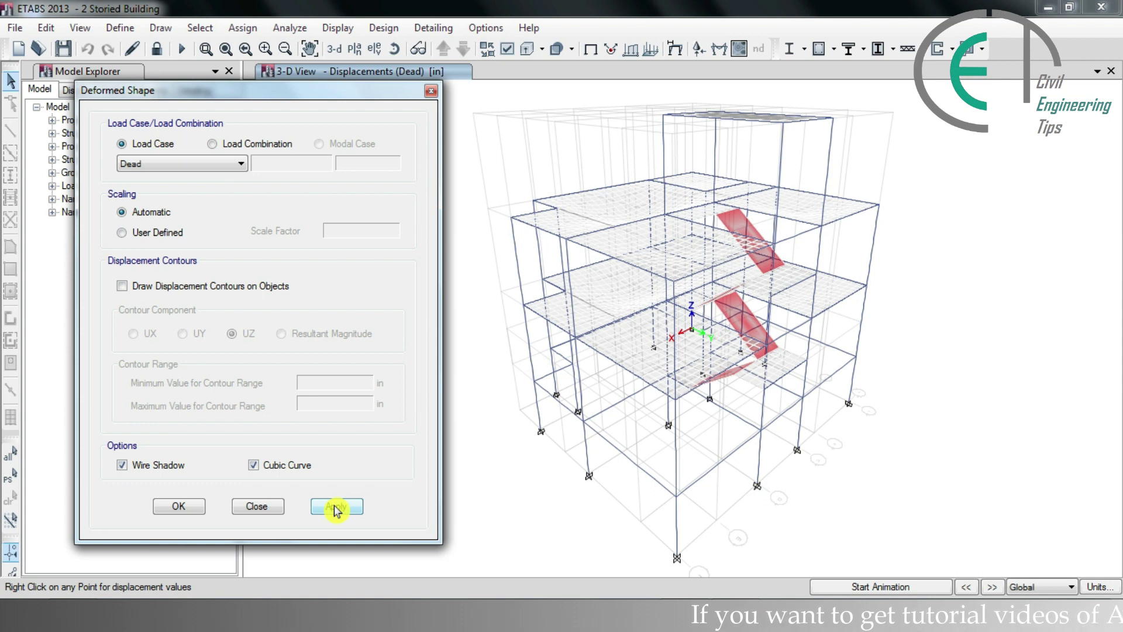
- Apply the deformed shape display for the Live load case and for the Floor Finish load case
left_click(186, 164)
left_click(186, 190)
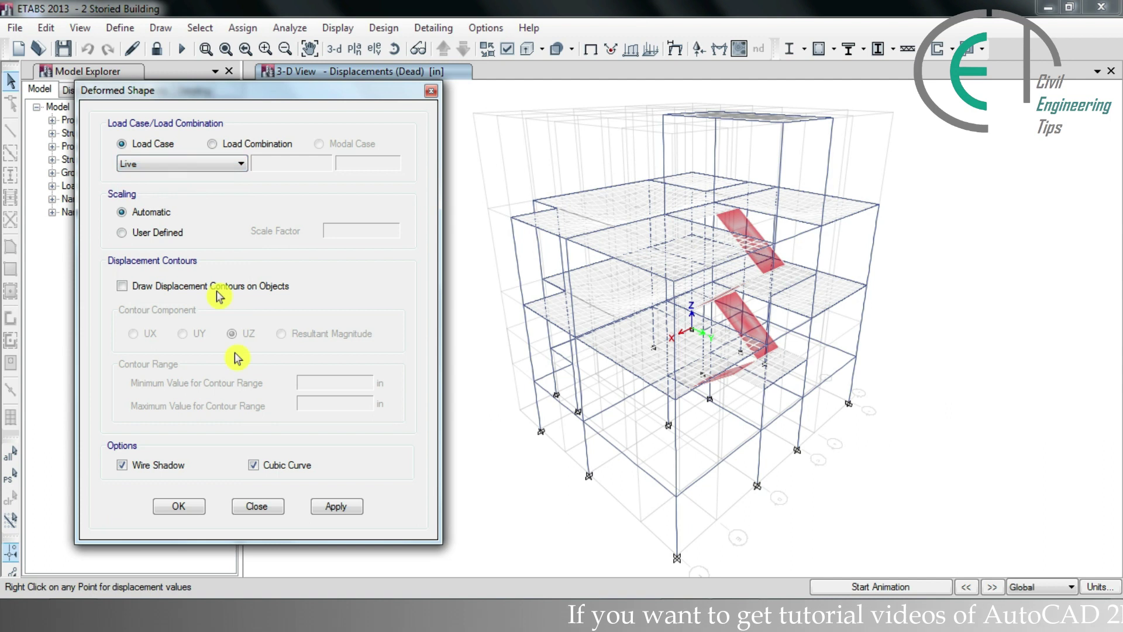
left_click(319, 505)
left_click(186, 164)
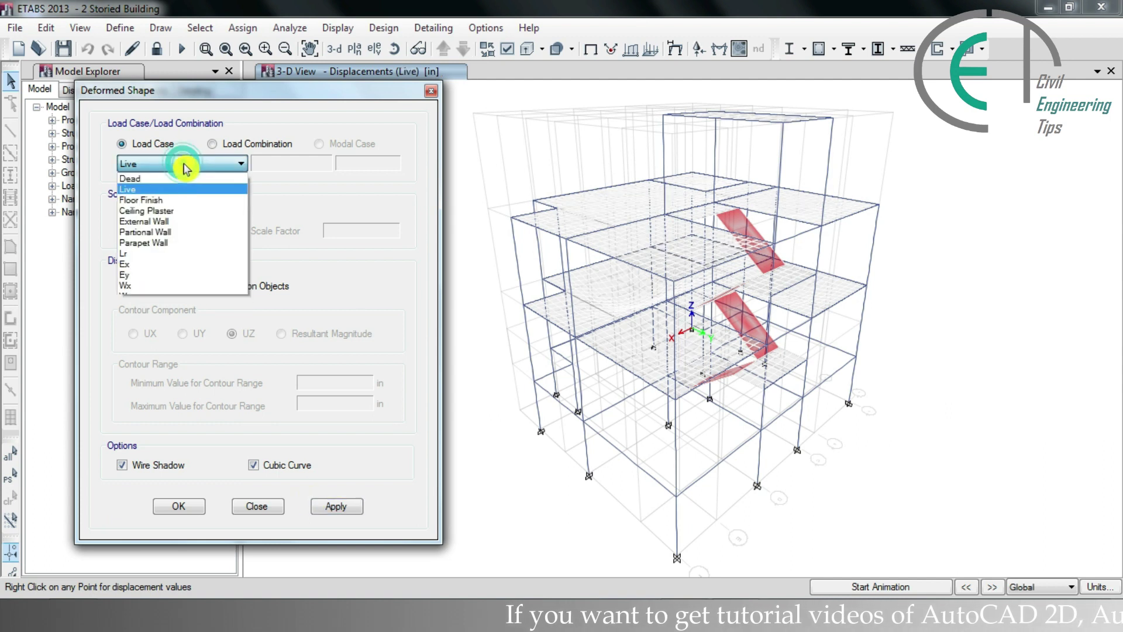
left_click(188, 202)
left_click(320, 506)
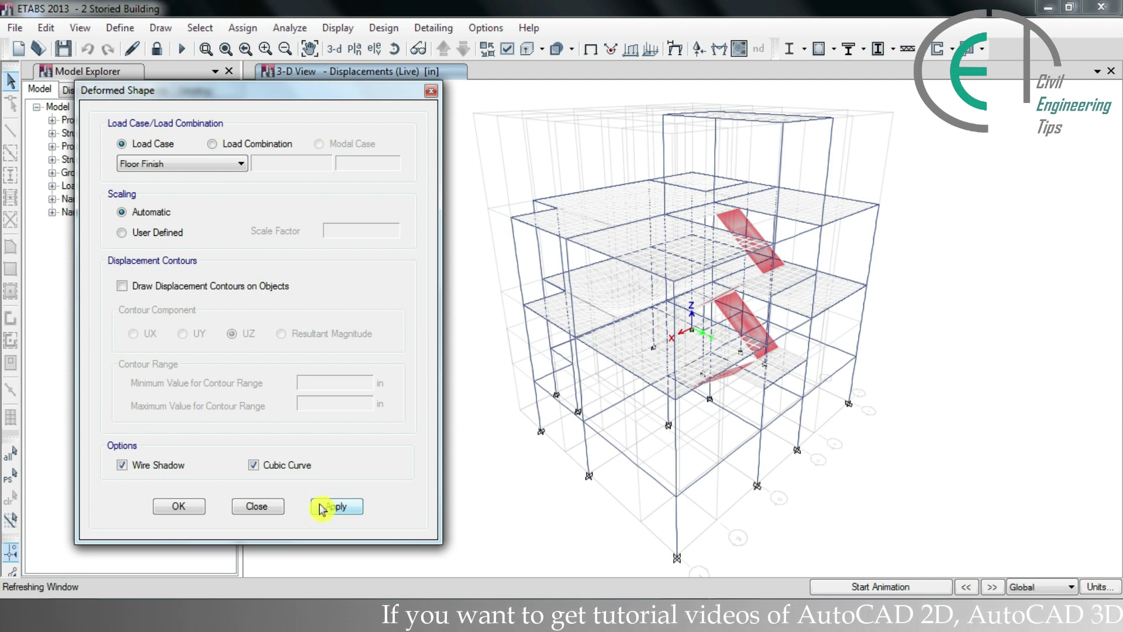
- Apply the deformed shape display for the Ceiling Plaster load case and for the External Wall load case
left_click(190, 167)
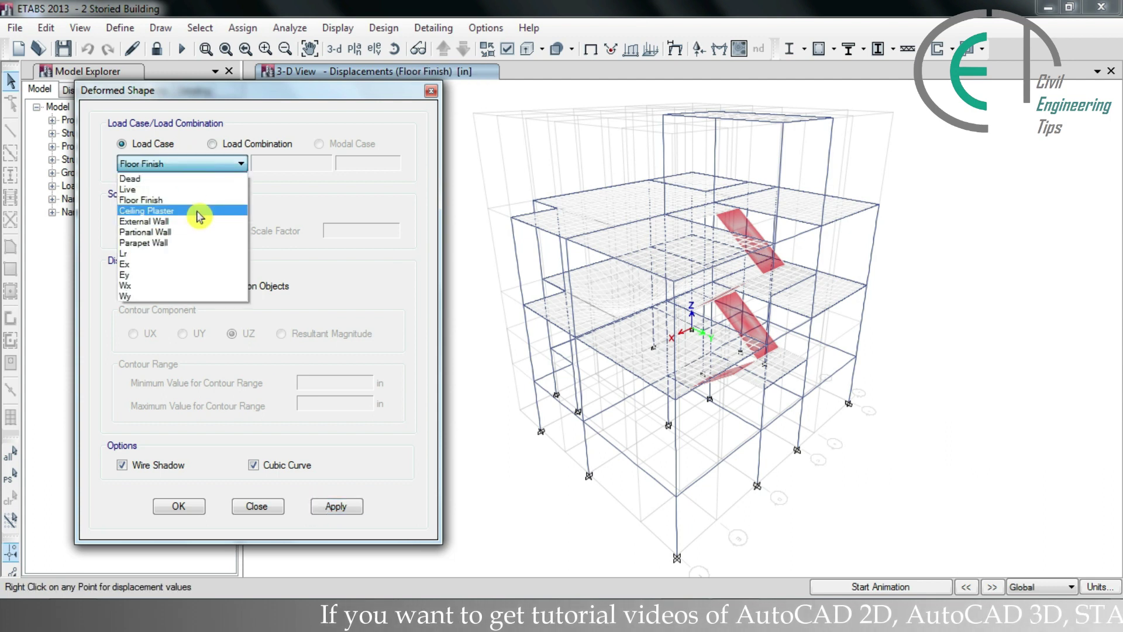
left_click(195, 222)
left_click(333, 505)
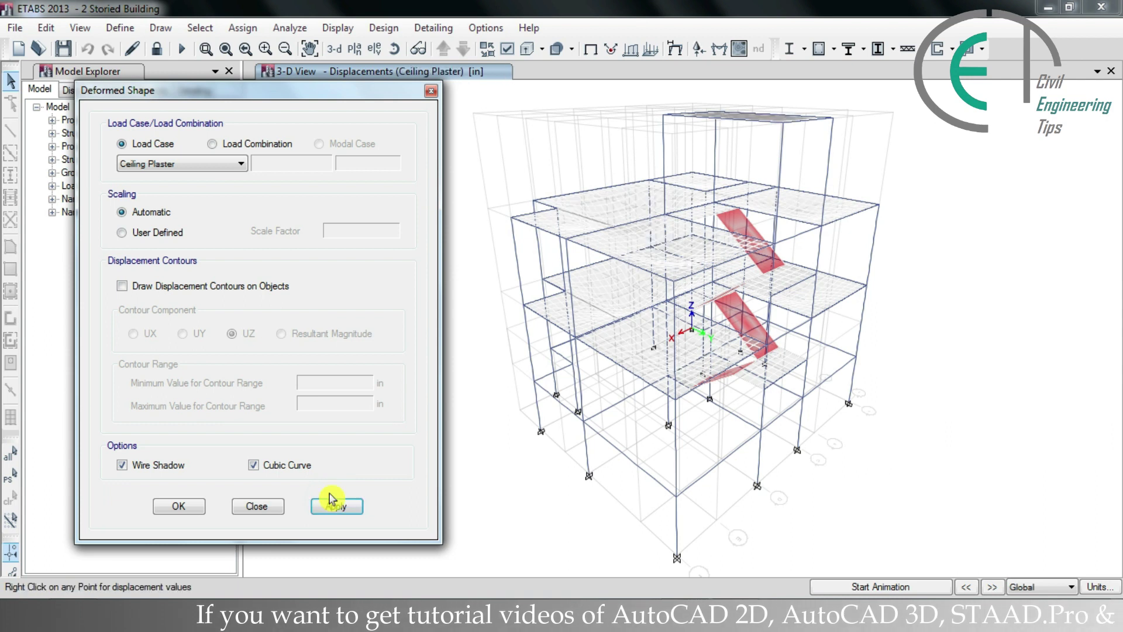
left_click(176, 164)
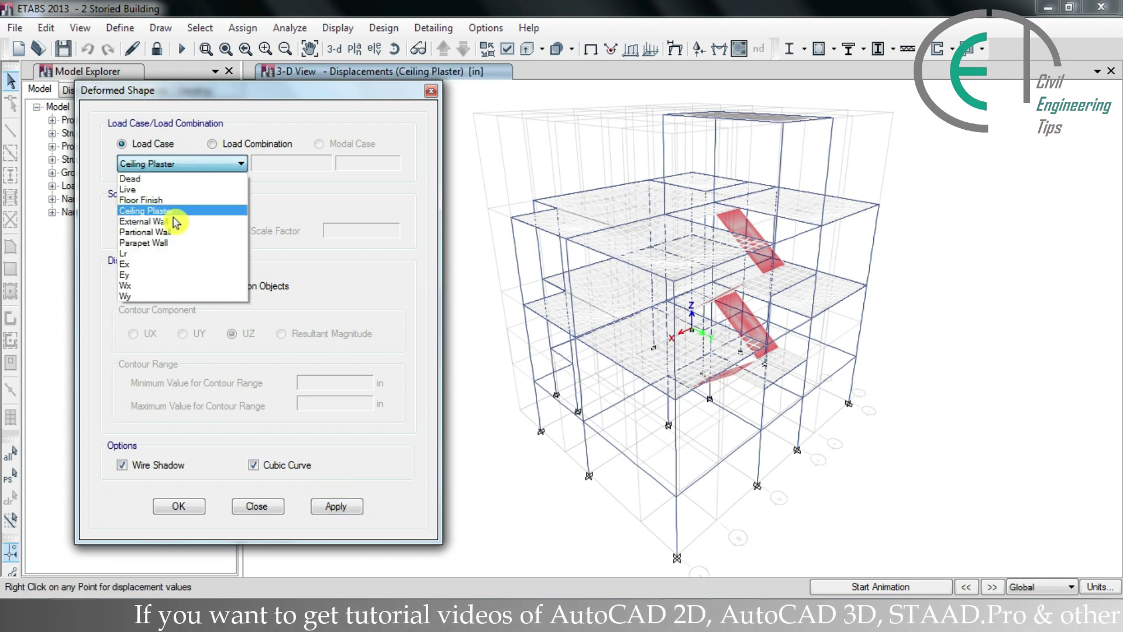
left_click(173, 222)
left_click(326, 506)
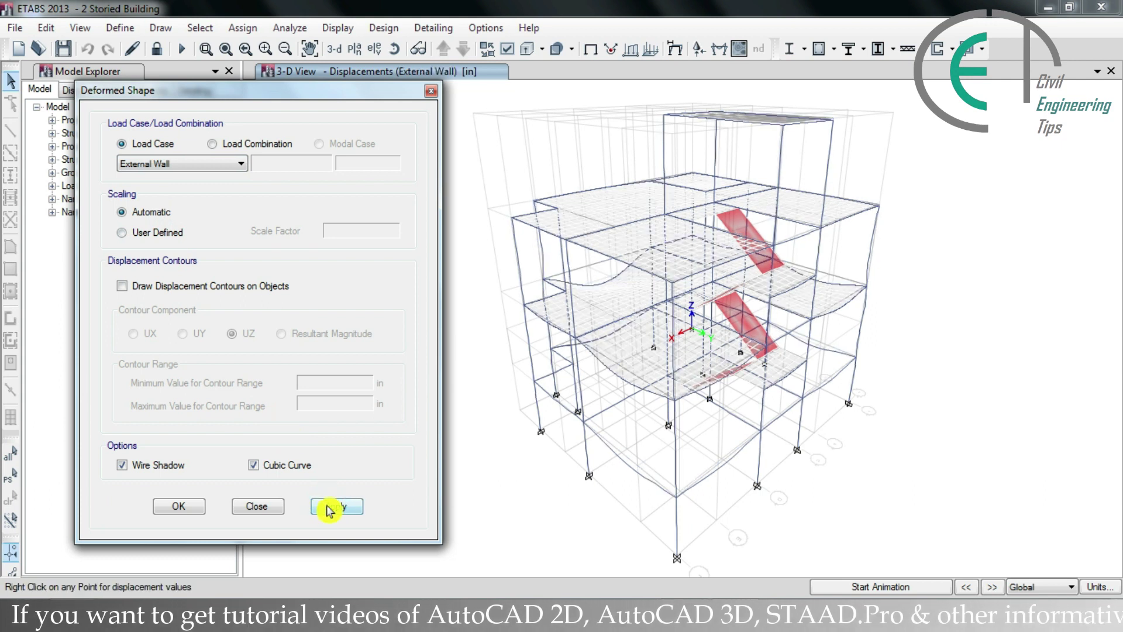
- Apply the deformed shape display for the Partional Wall load case and for the Parapet Wall load case
left_click(151, 163)
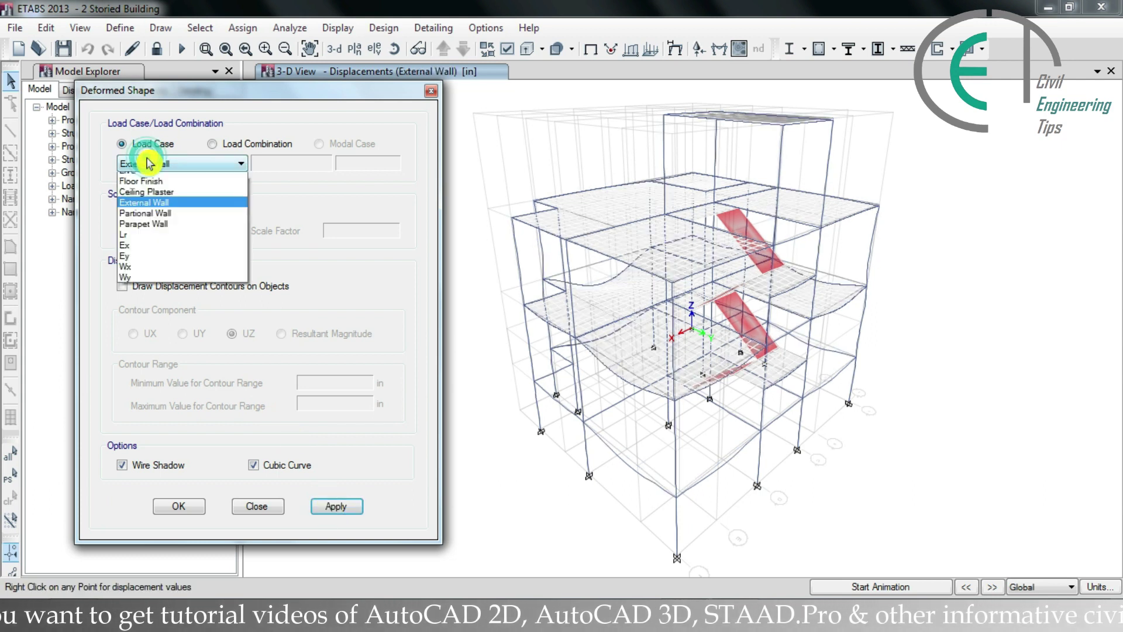
left_click(162, 233)
left_click(320, 507)
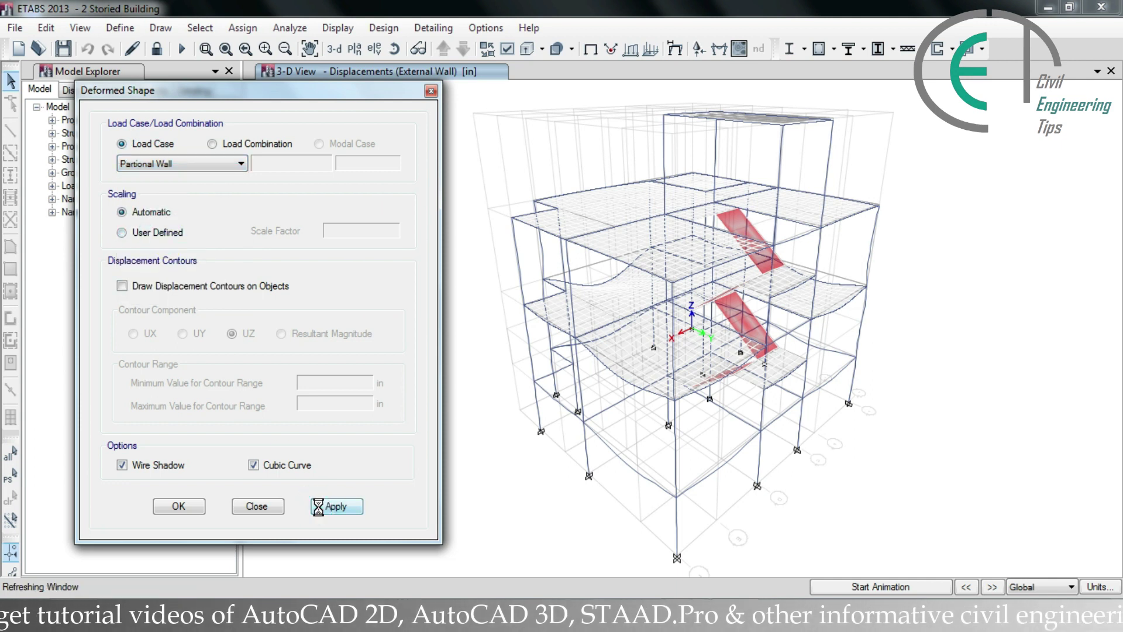
left_click(144, 166)
left_click(156, 243)
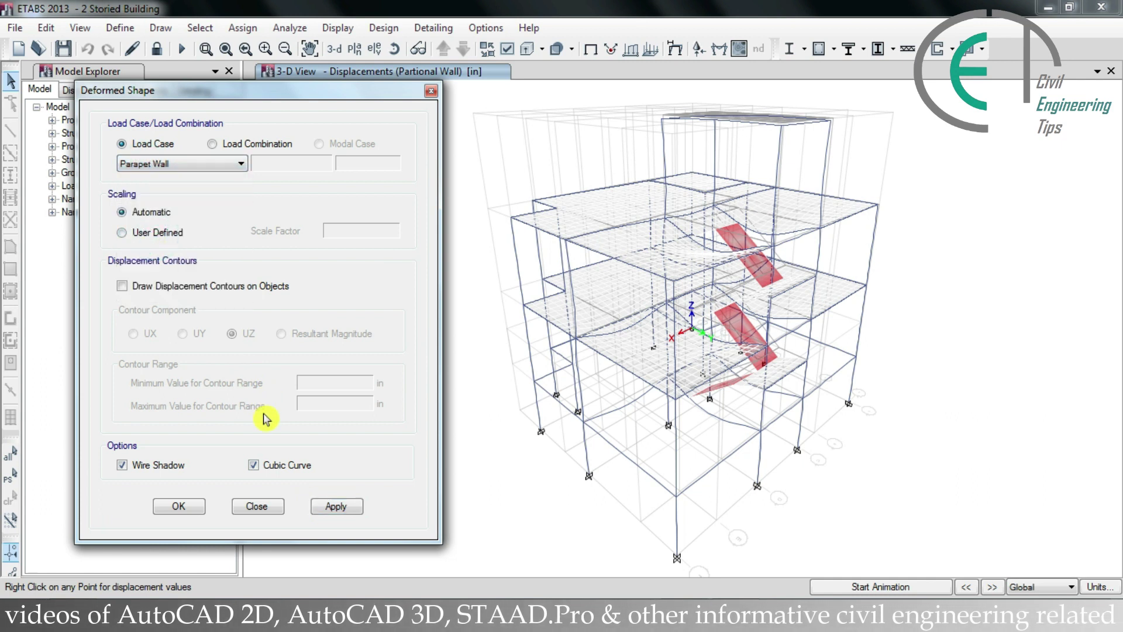
left_click(322, 507)
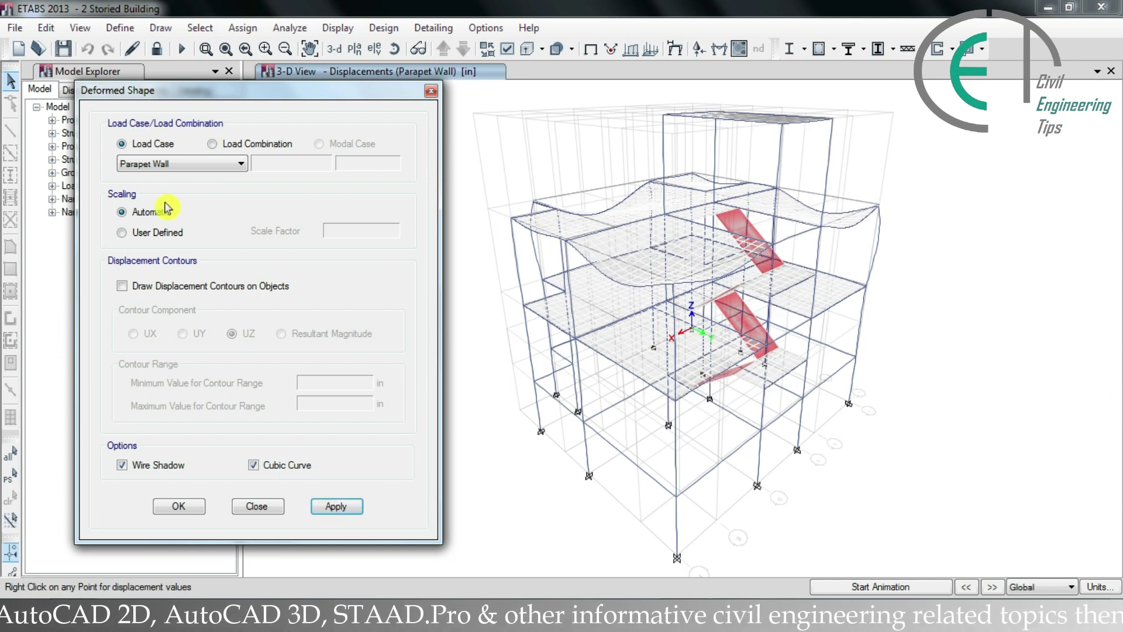
- Apply the deformed shape display for the Lr load case and for the Ex load case
left_click(149, 165)
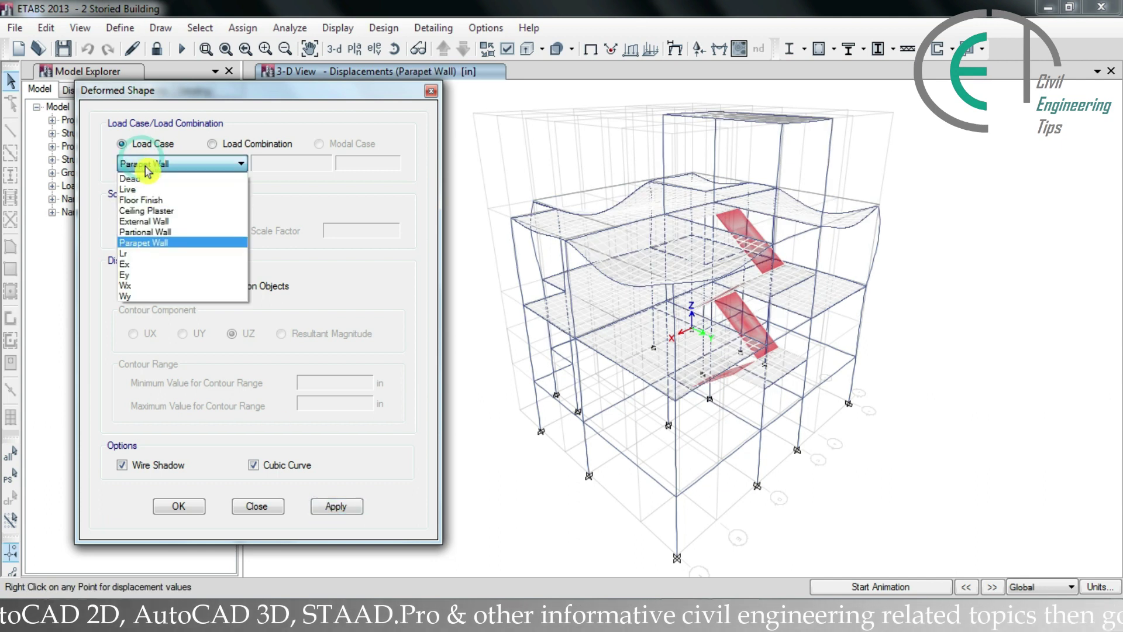
left_click(184, 254)
left_click(331, 506)
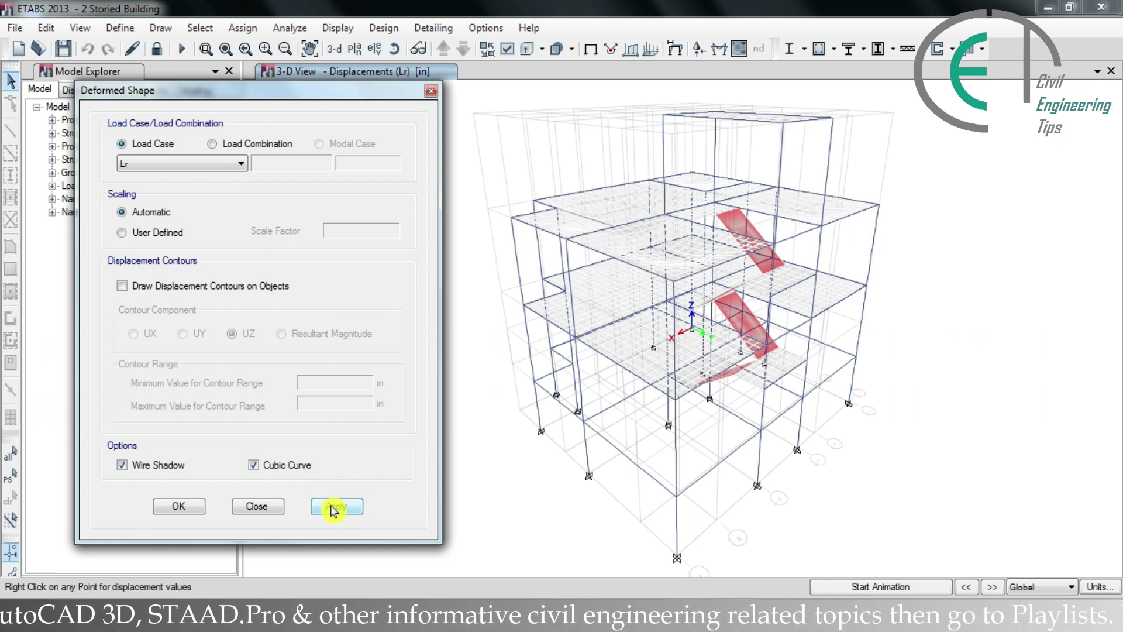
left_click(176, 165)
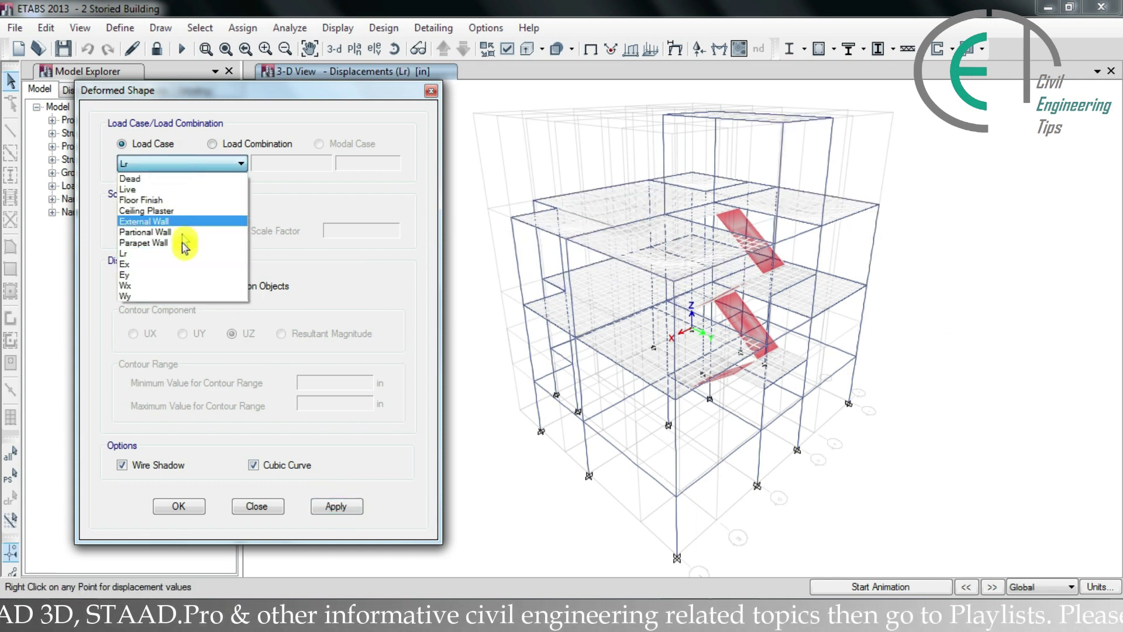
left_click(184, 264)
left_click(331, 507)
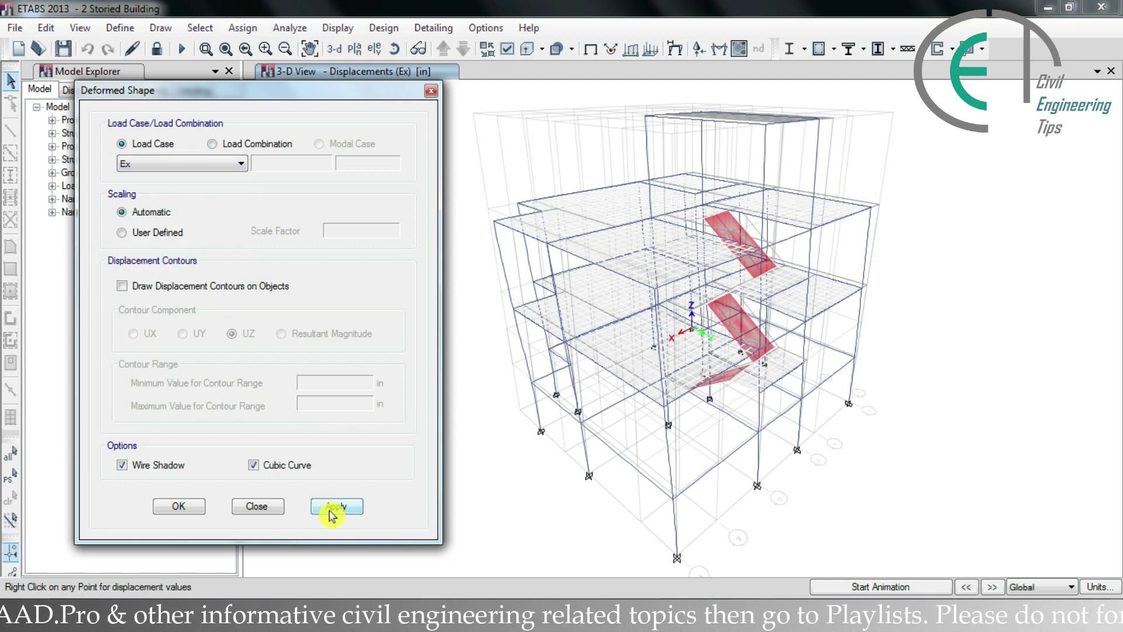
- Apply the deformed shape display for the Ey load case and for the Wx load case
left_click(147, 164)
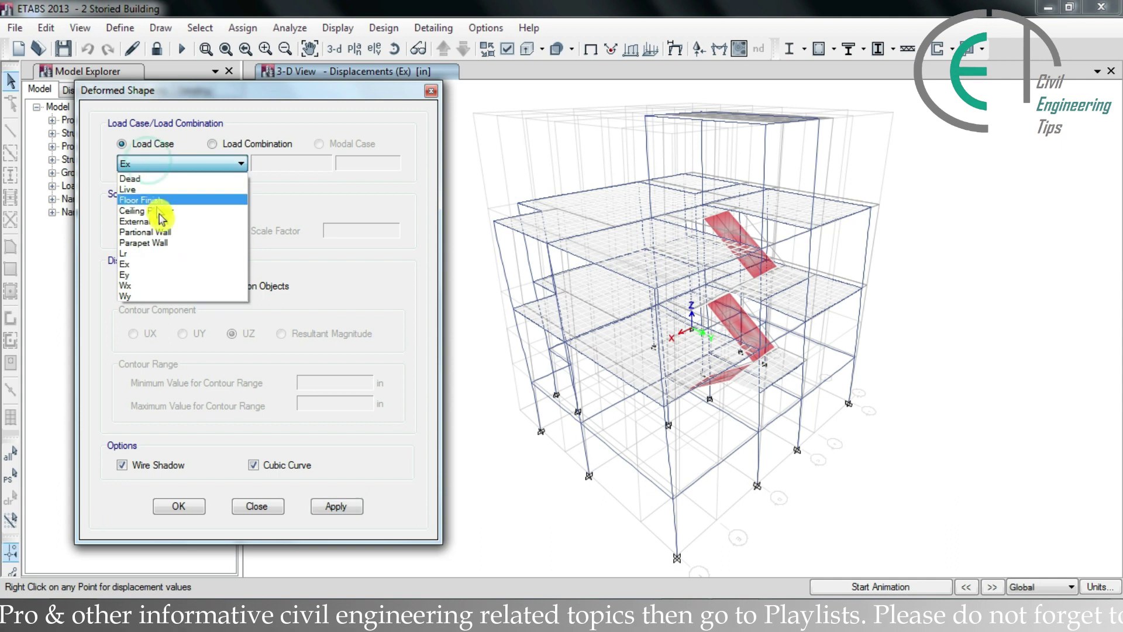
left_click(175, 275)
left_click(326, 506)
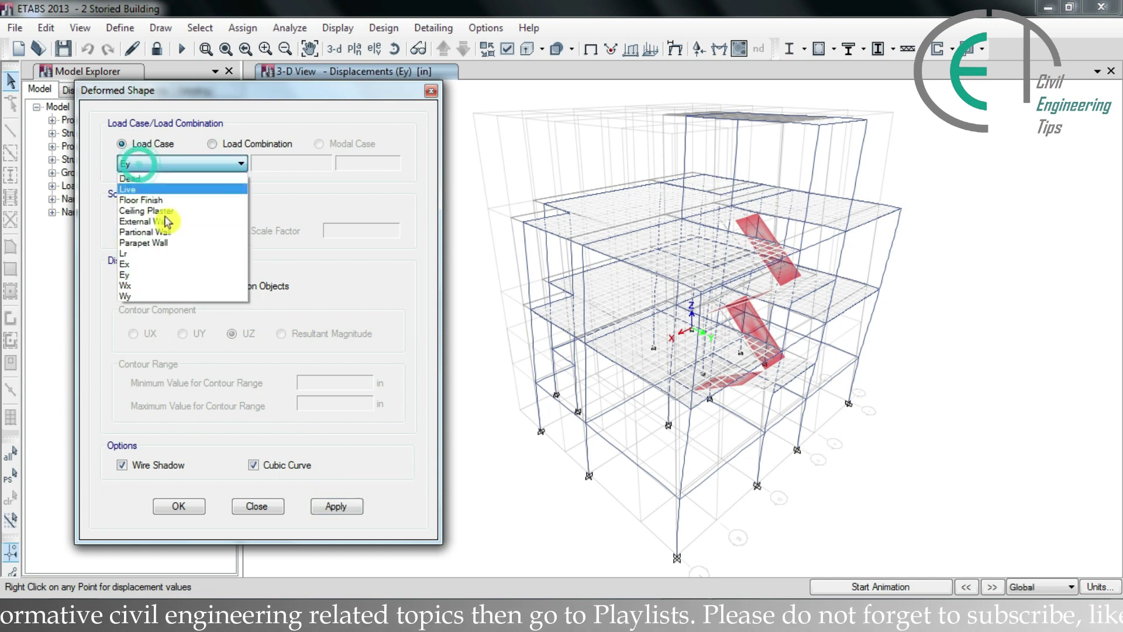
left_click(168, 286)
left_click(339, 508)
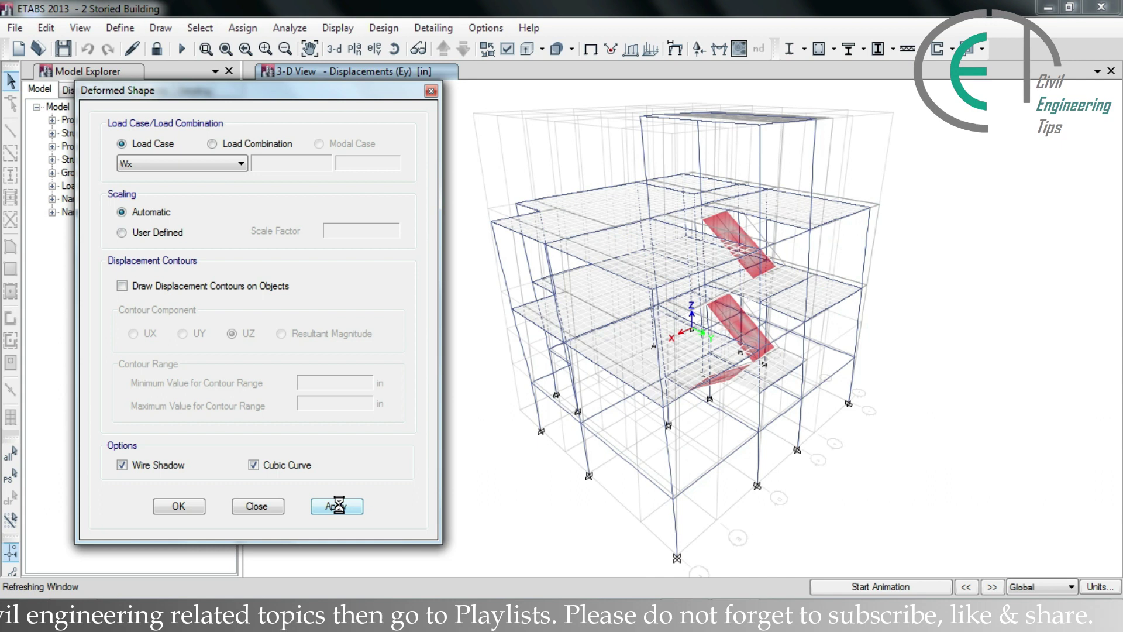
- Apply the deformed shape display for the Wy load case
left_click(135, 170)
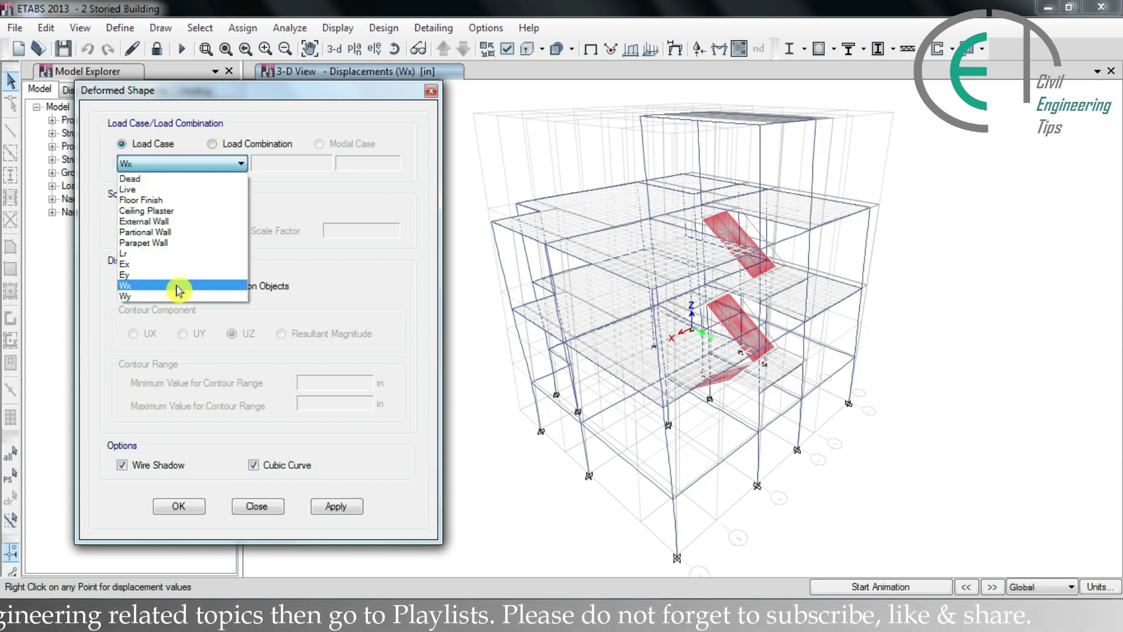
left_click(178, 294)
left_click(346, 509)
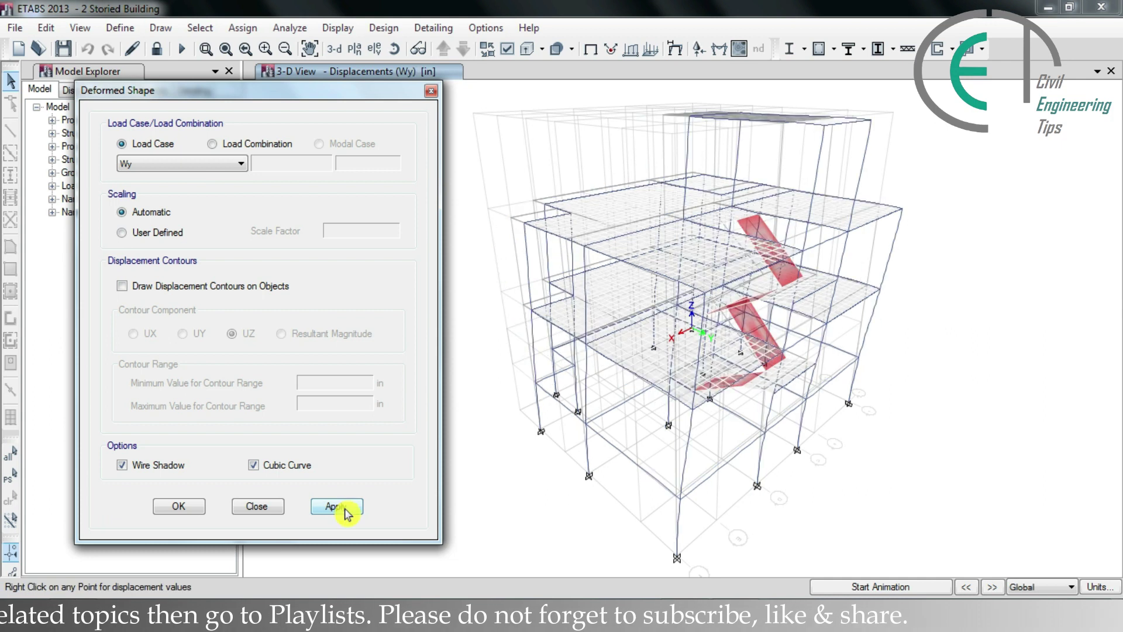
- Move the Deformed Shape settings clear of the model and display the 2nd Story Roof plan view
left_click_drag(247, 93, 200, 93)
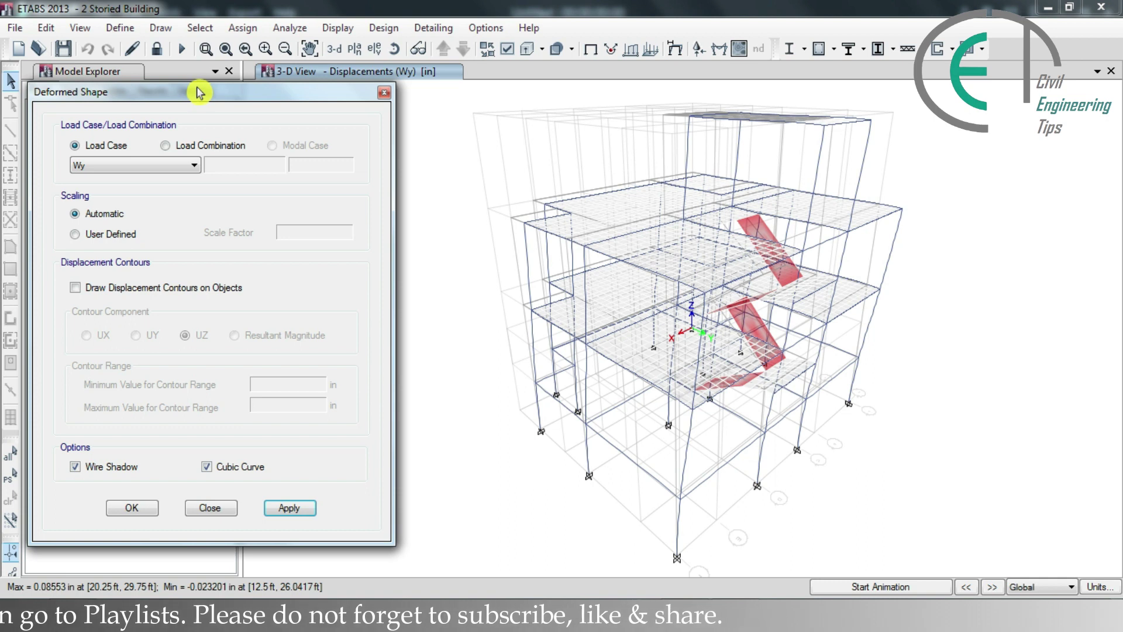
left_click(355, 50)
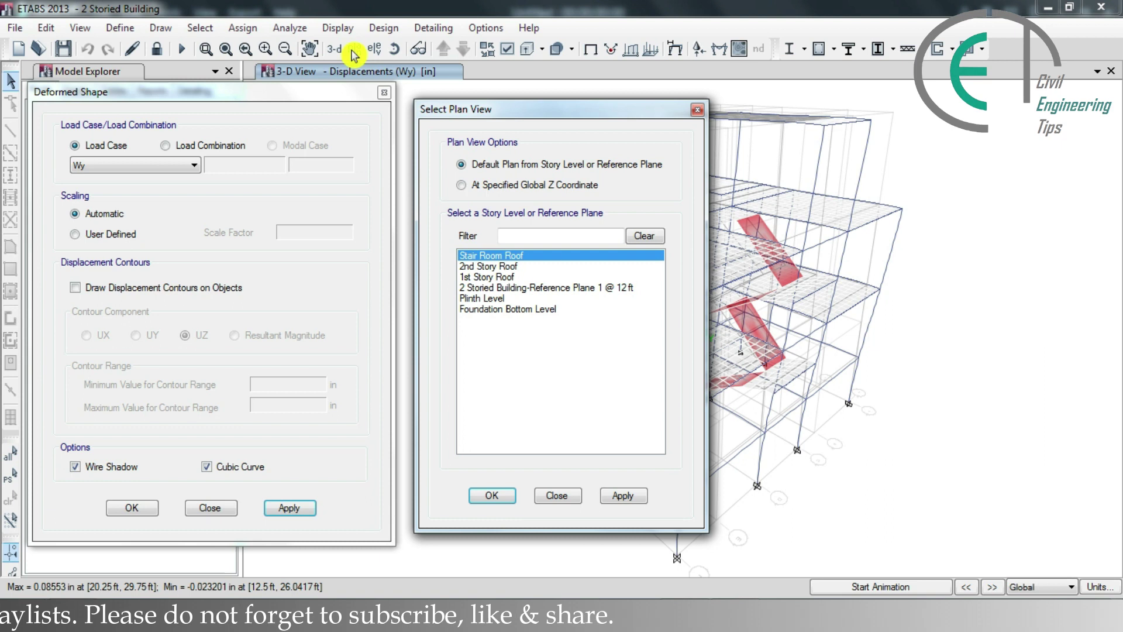
left_click(486, 267)
left_click(621, 495)
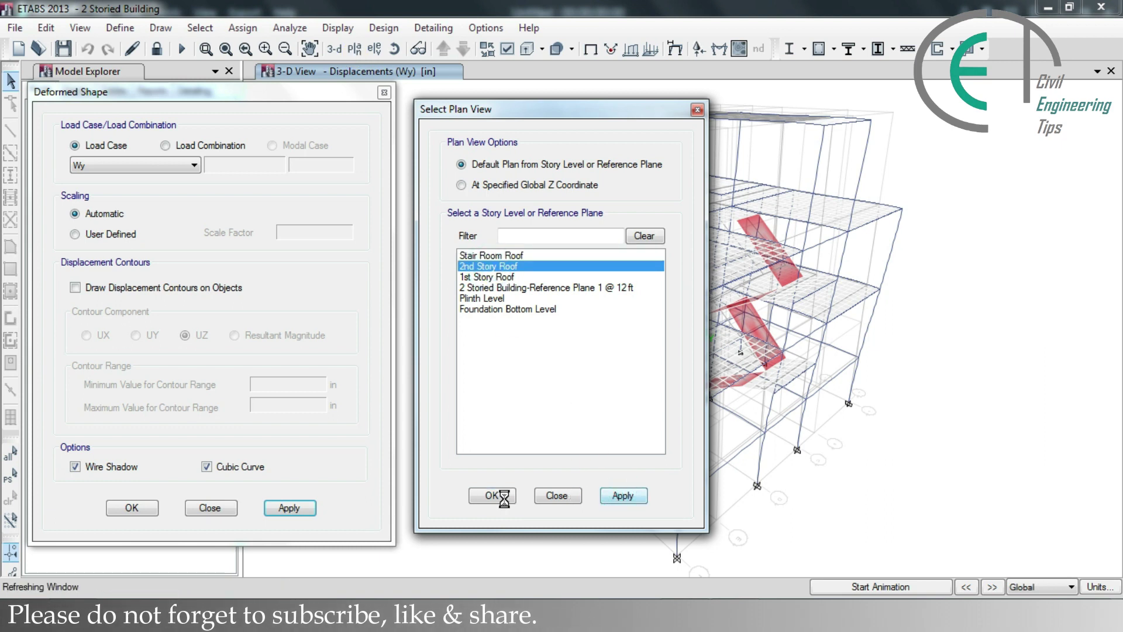
left_click(502, 495)
left_click(504, 496)
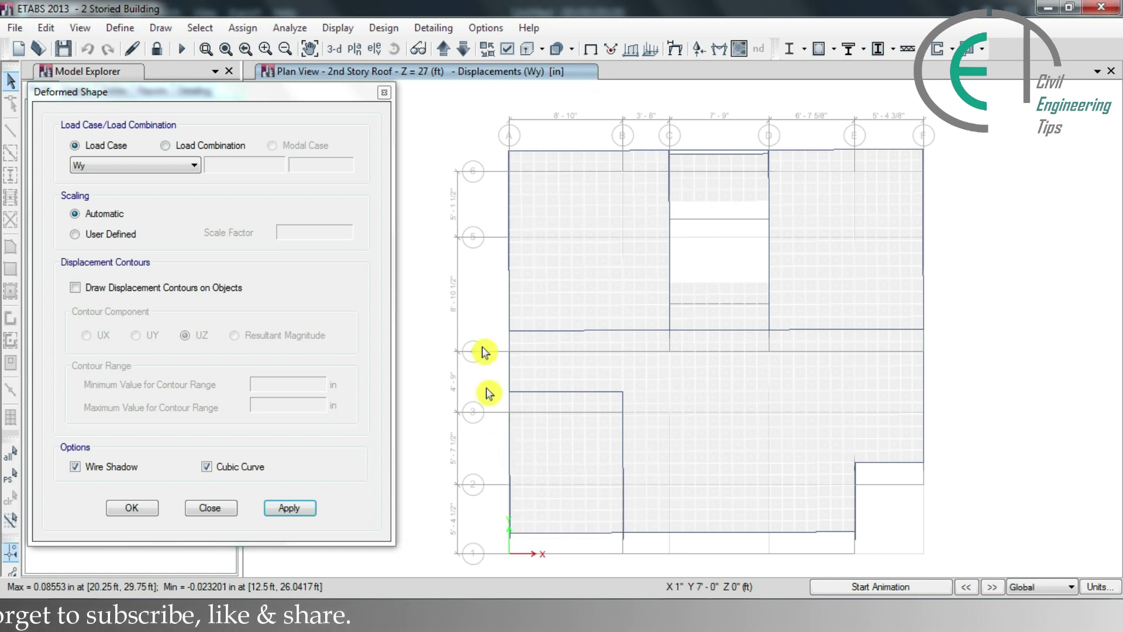
- Step through the Wy displacement plan views from Foundation Bottom Level up to 2nd Story Roof
left_click(441, 51)
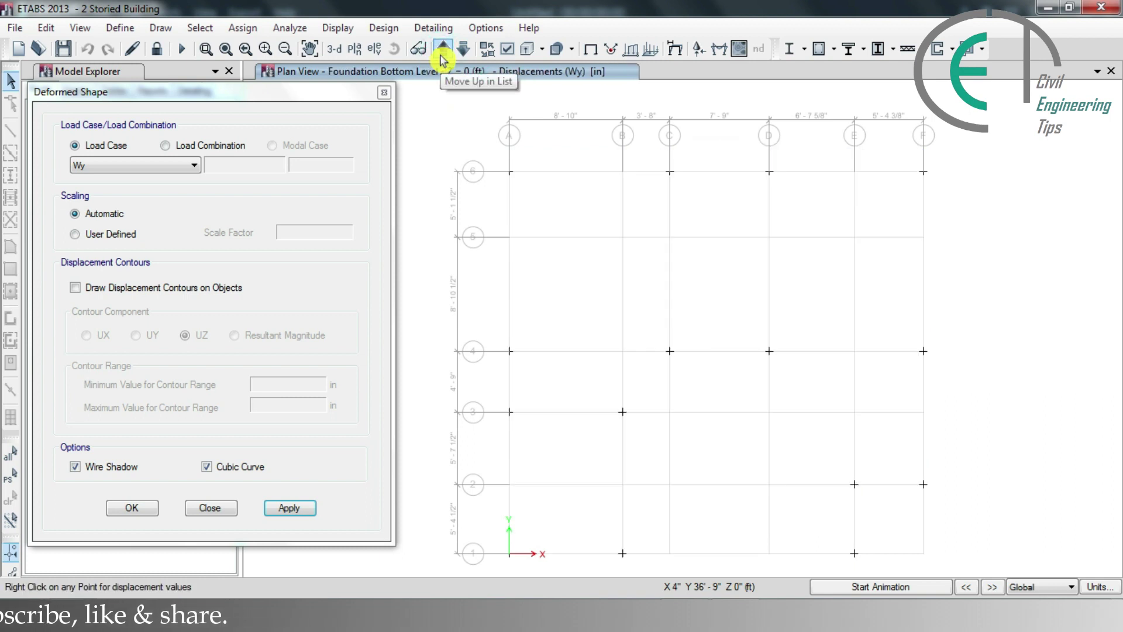
left_click(440, 54)
left_click(440, 53)
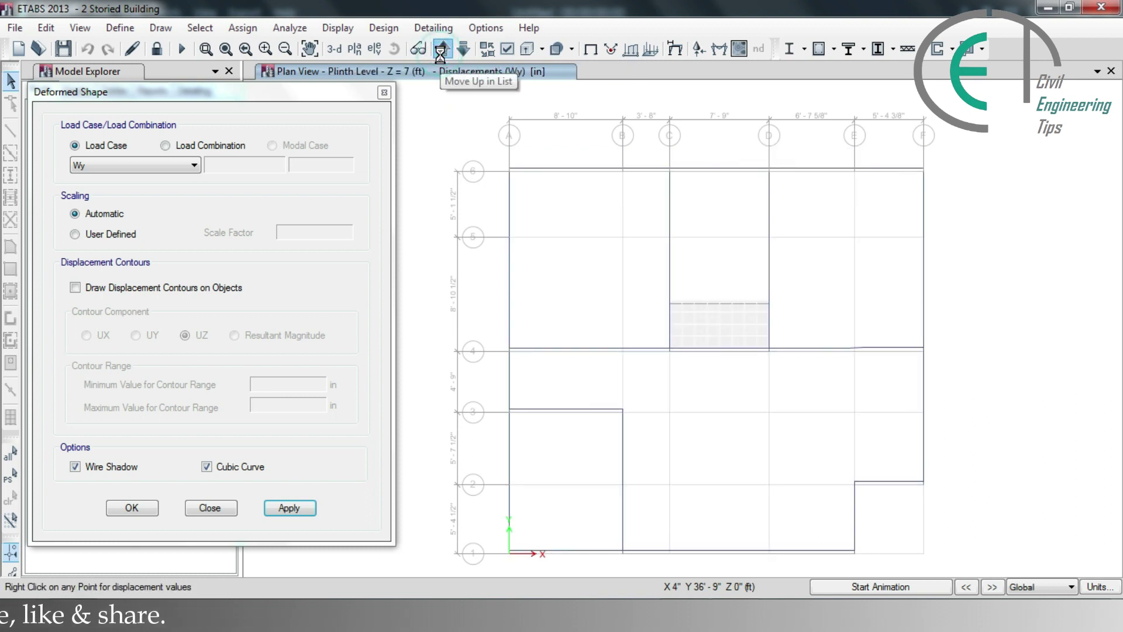
left_click(440, 54)
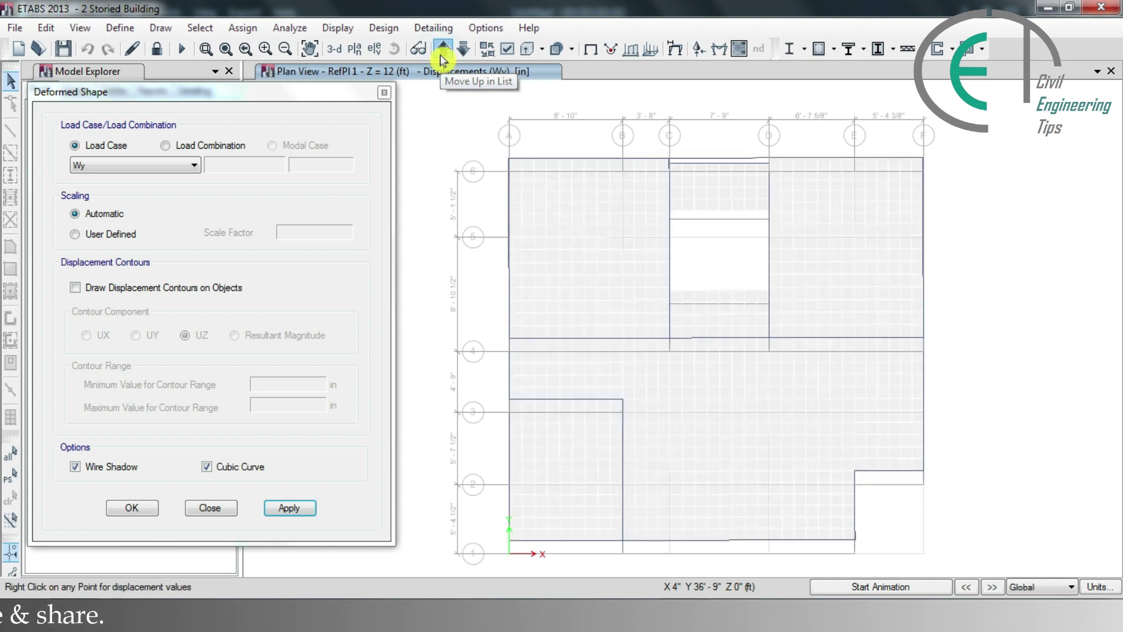
left_click(440, 54)
left_click(440, 54)
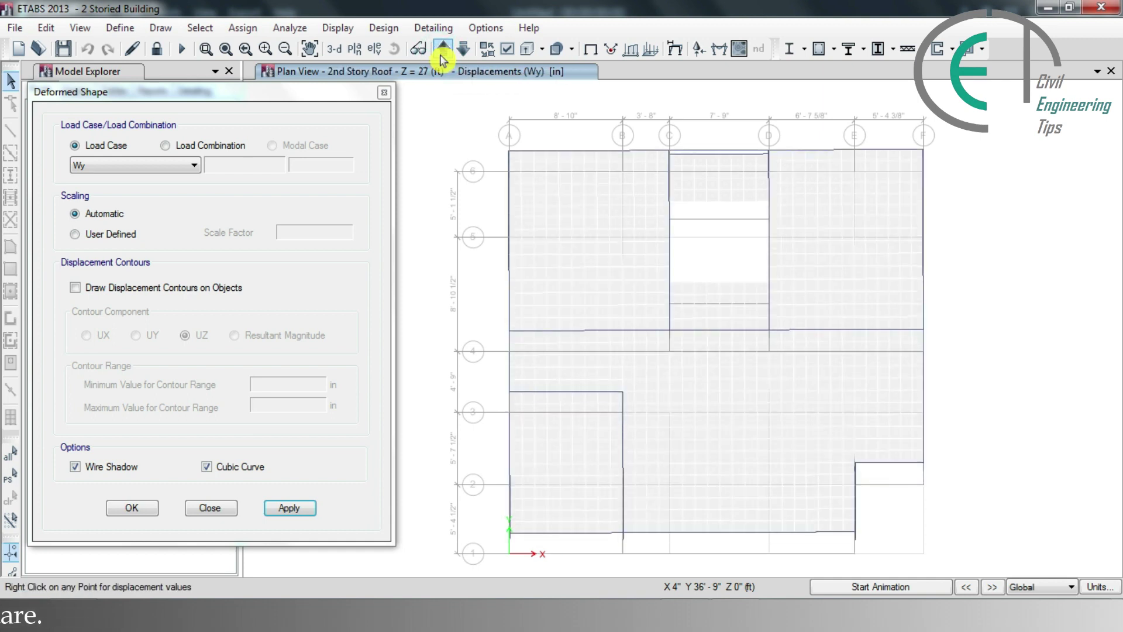
- Compare the 1st Story Roof and 2nd Story Roof plans, and animate the Wy displacements on the 2nd Story Roof plan
left_click(444, 54)
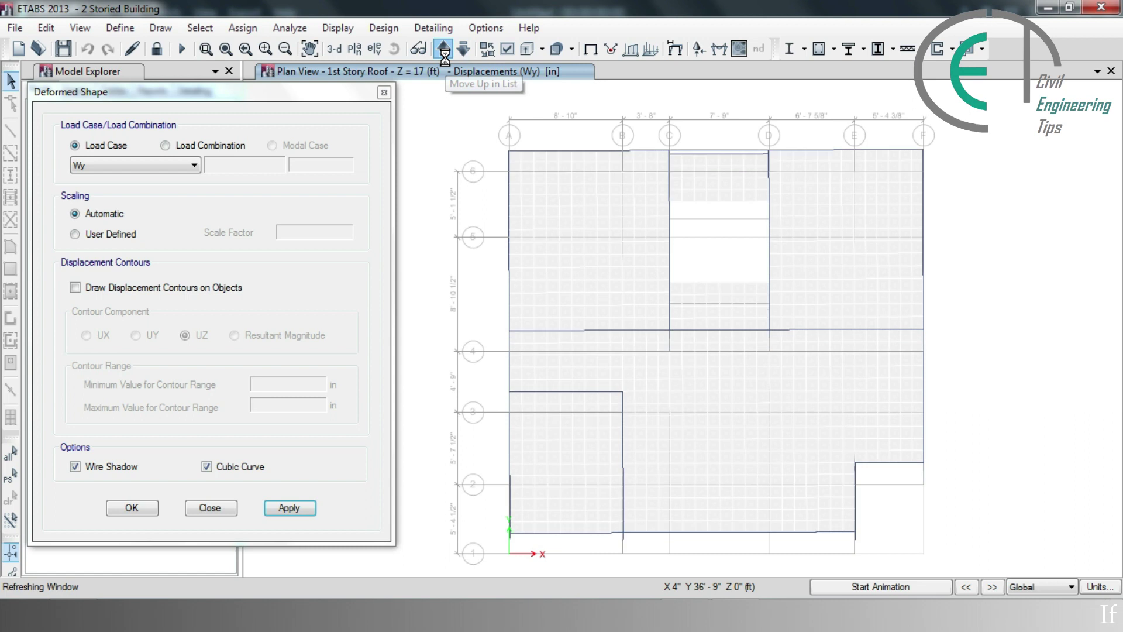
left_click(457, 54)
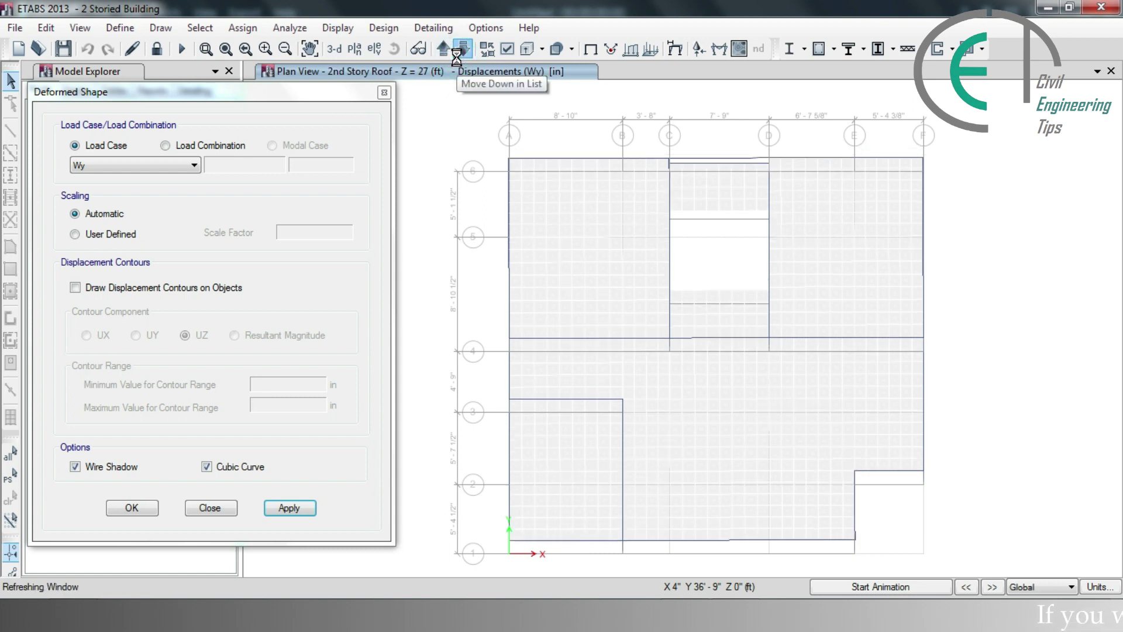
left_click(443, 59)
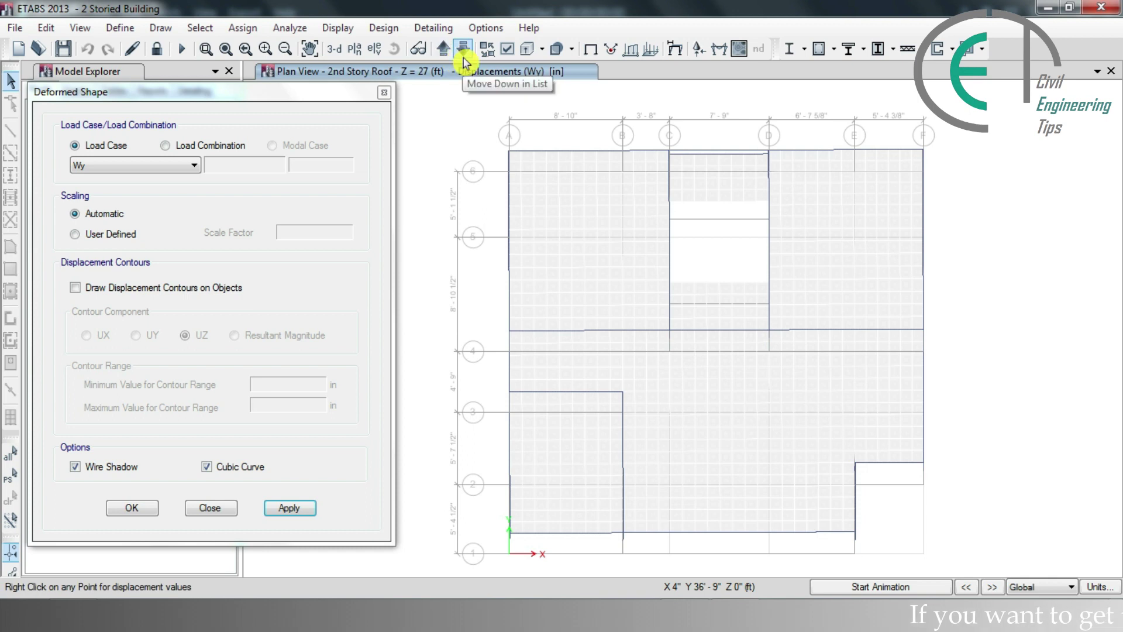
left_click(464, 59)
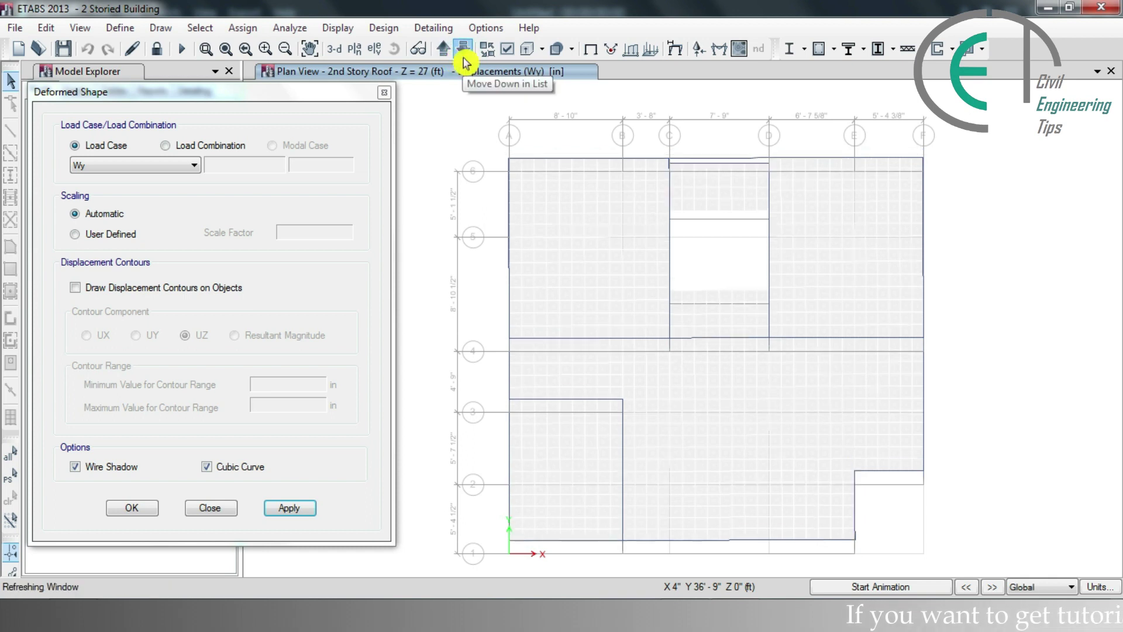
left_click(445, 58)
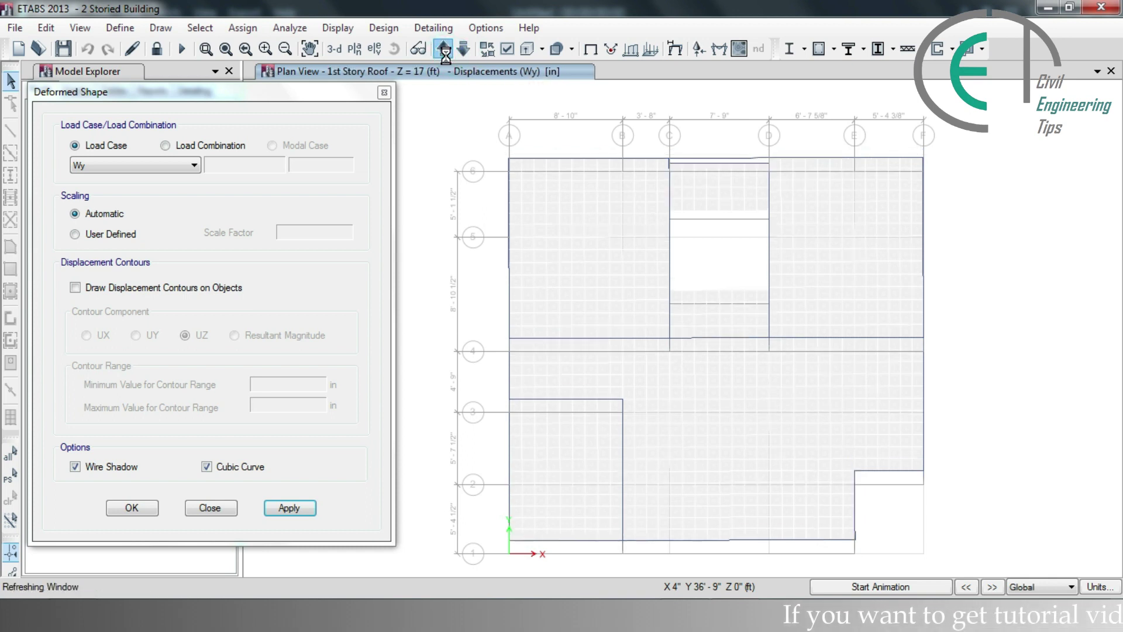
left_click(870, 587)
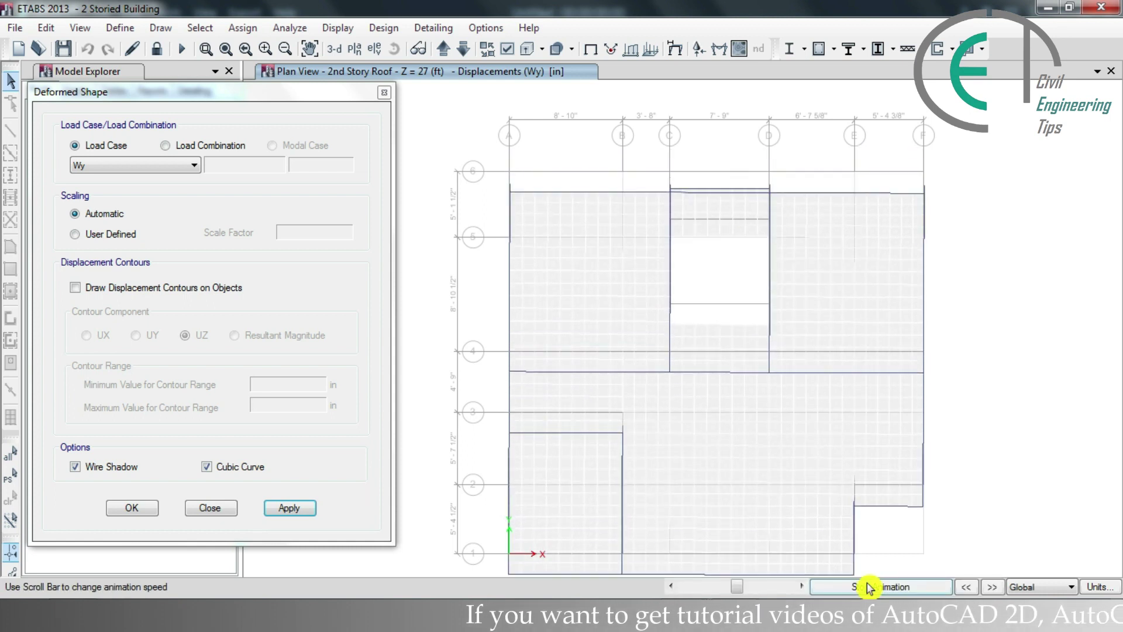
left_click(868, 586)
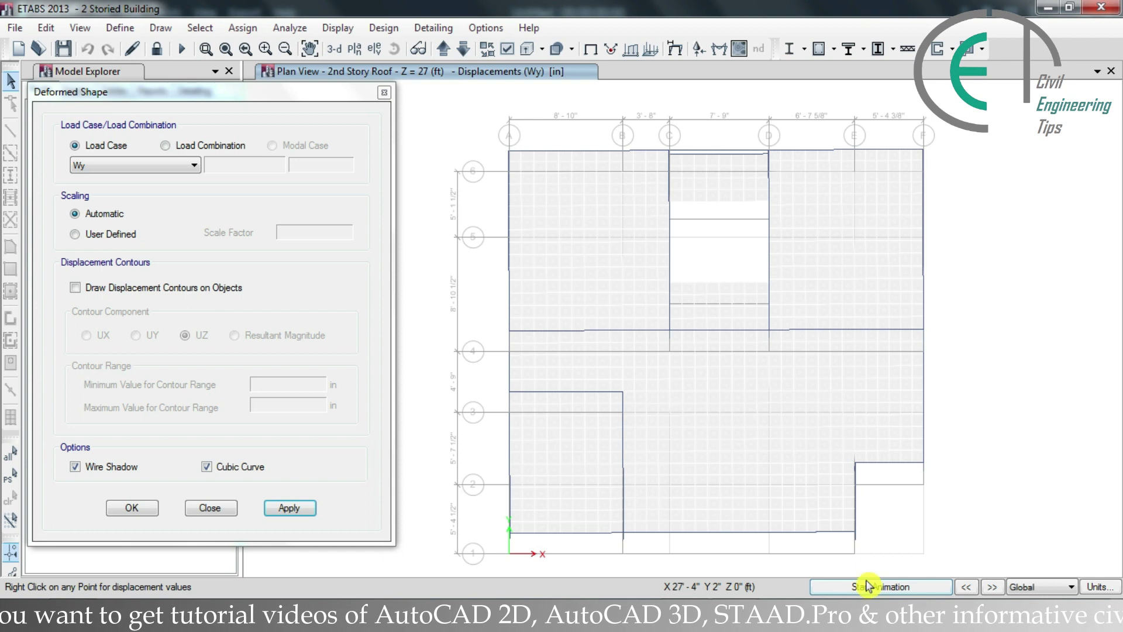
- Apply the Wx load case's deformed shape to the 2nd Story Roof plan, and run and stop its animation
left_click(98, 168)
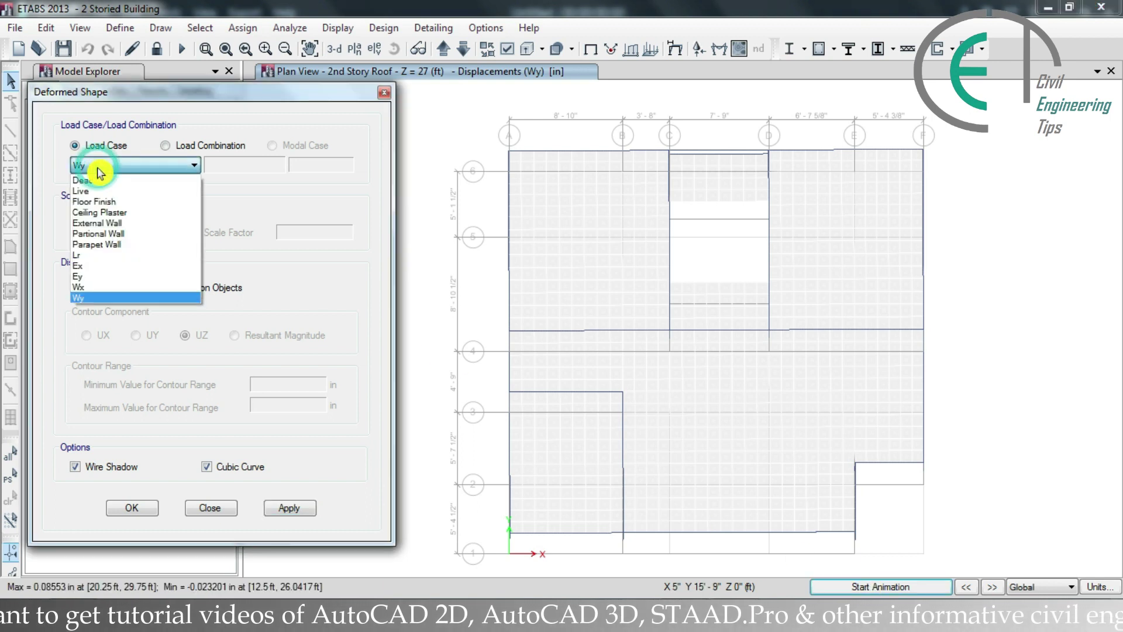
left_click(109, 287)
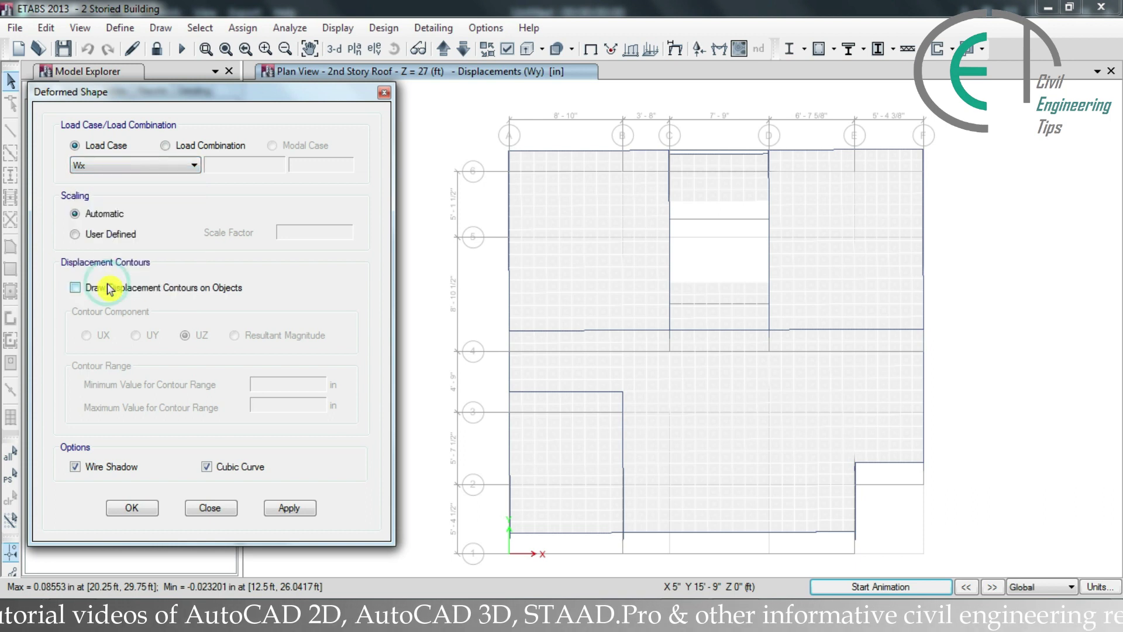
left_click(272, 508)
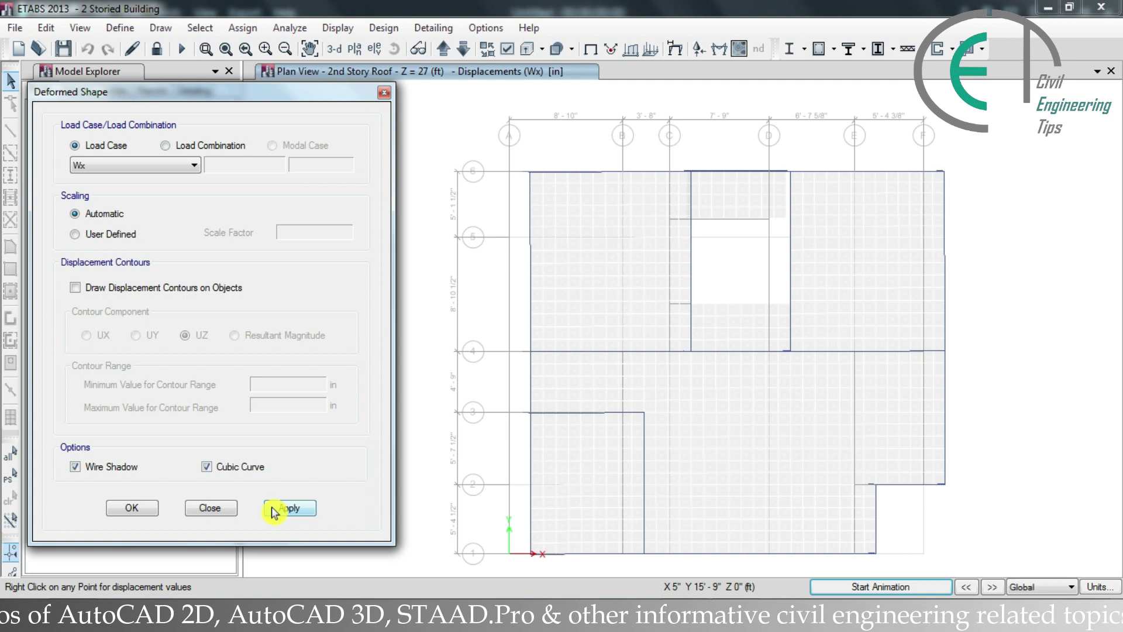
left_click(272, 512)
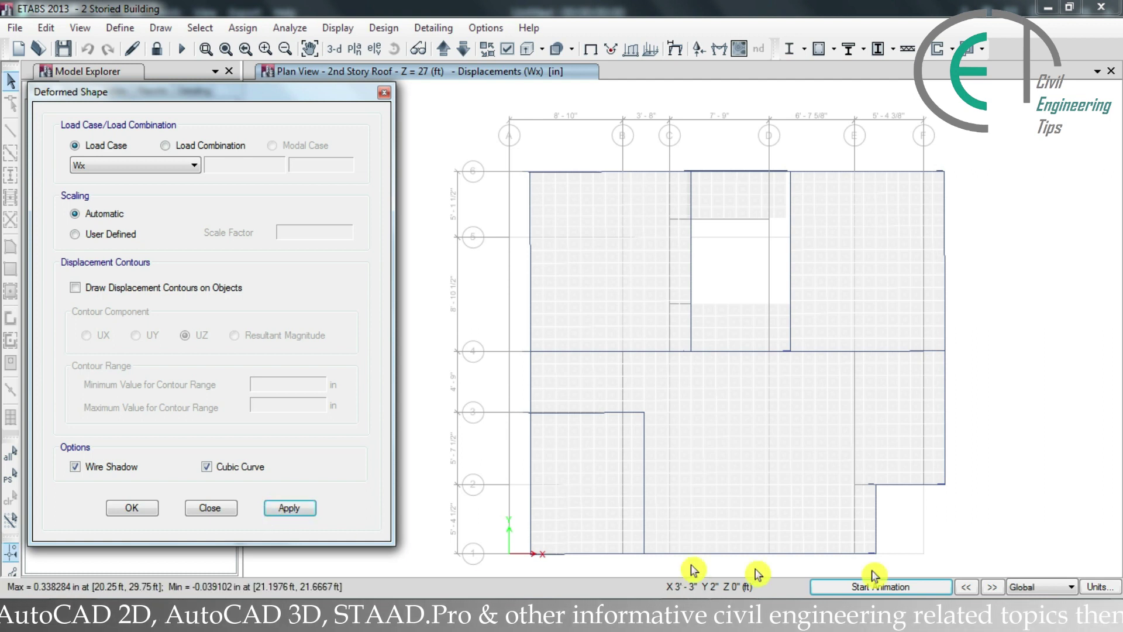
left_click(888, 588)
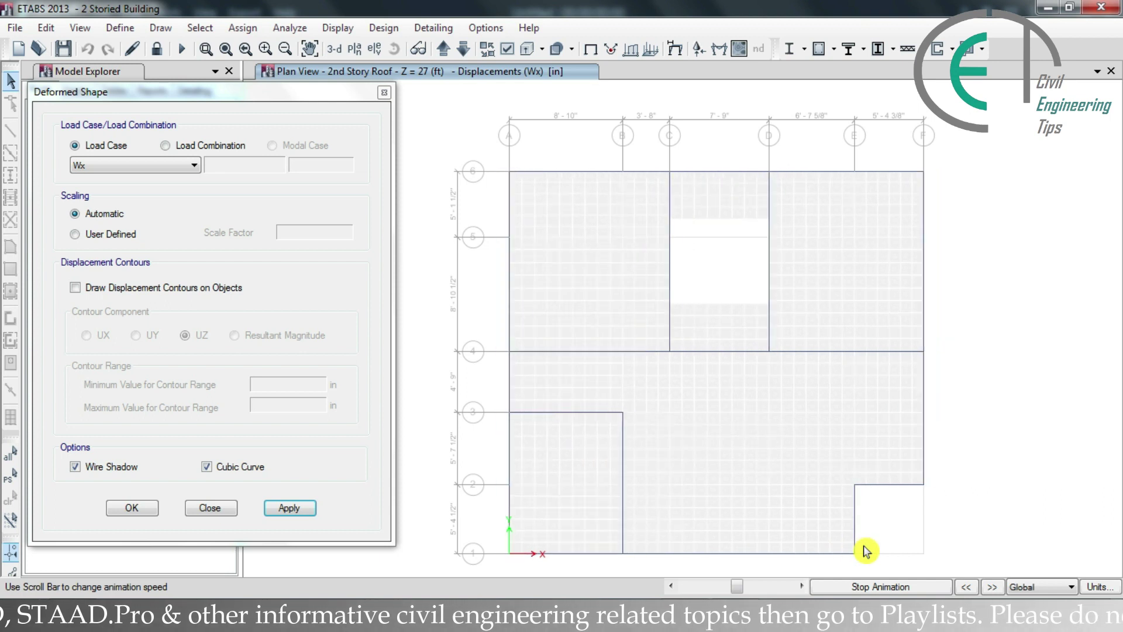
left_click(873, 587)
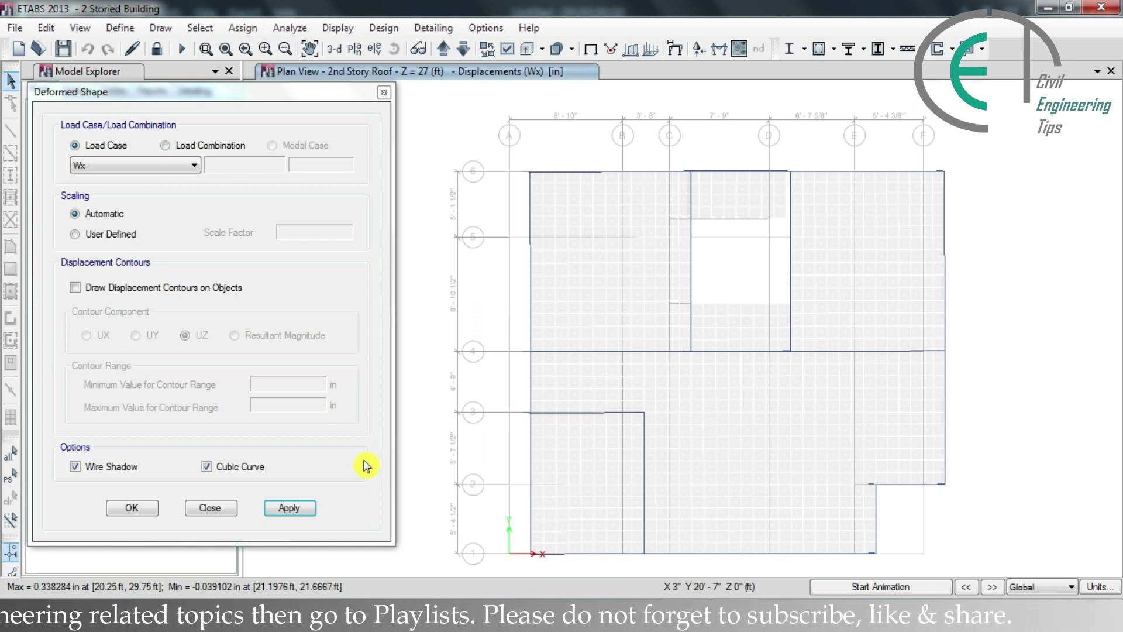
- Display the elevation view along grid line 4
left_click(374, 49)
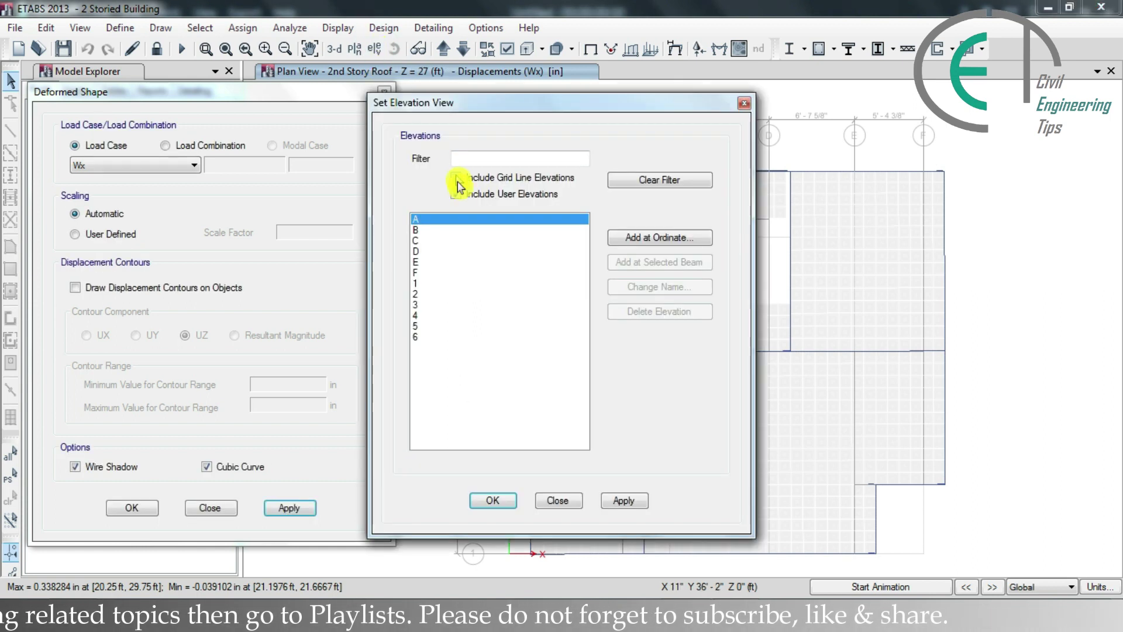
left_click(419, 316)
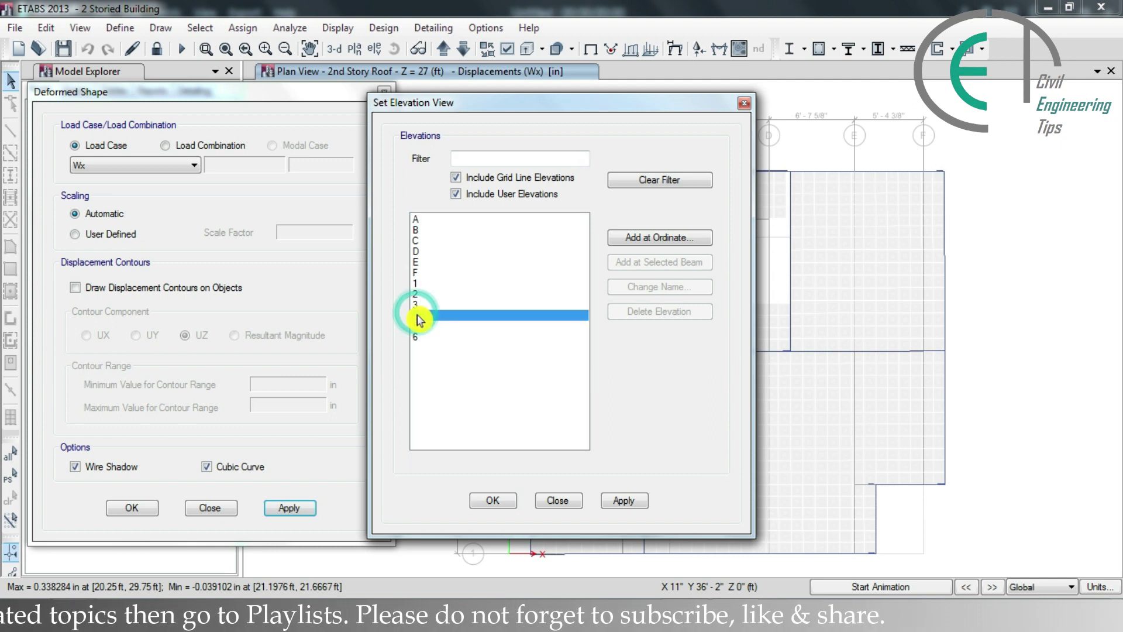
left_click(621, 502)
left_click(507, 504)
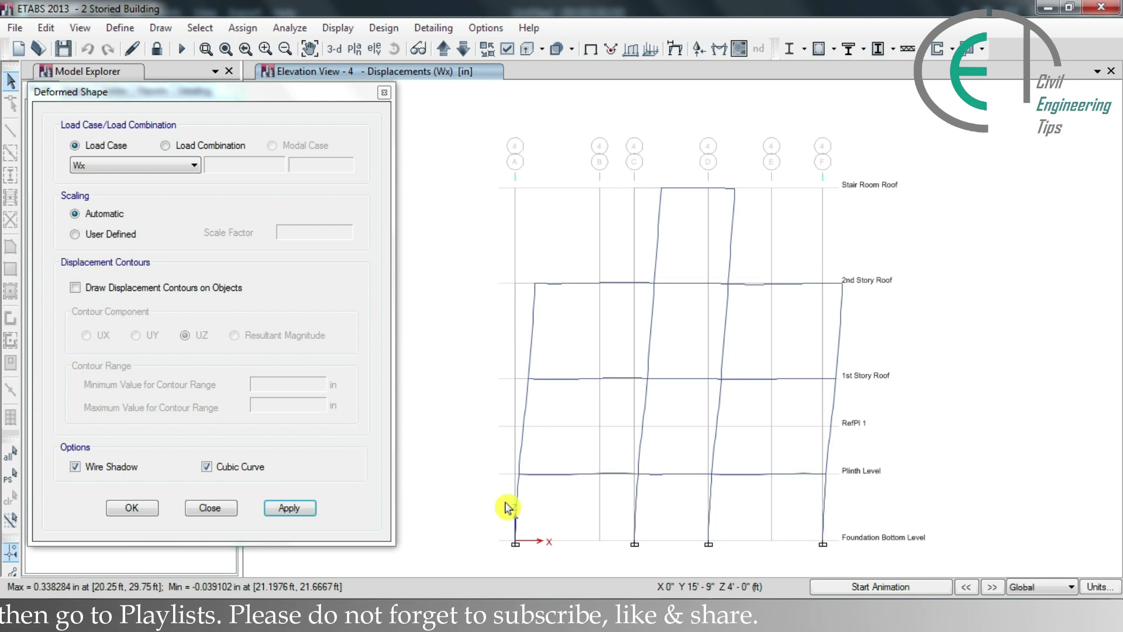
- Apply the deformed shape display for the Dead and Live load cases in the grid line 4 elevation
left_click(150, 165)
left_click(155, 179)
left_click(285, 508)
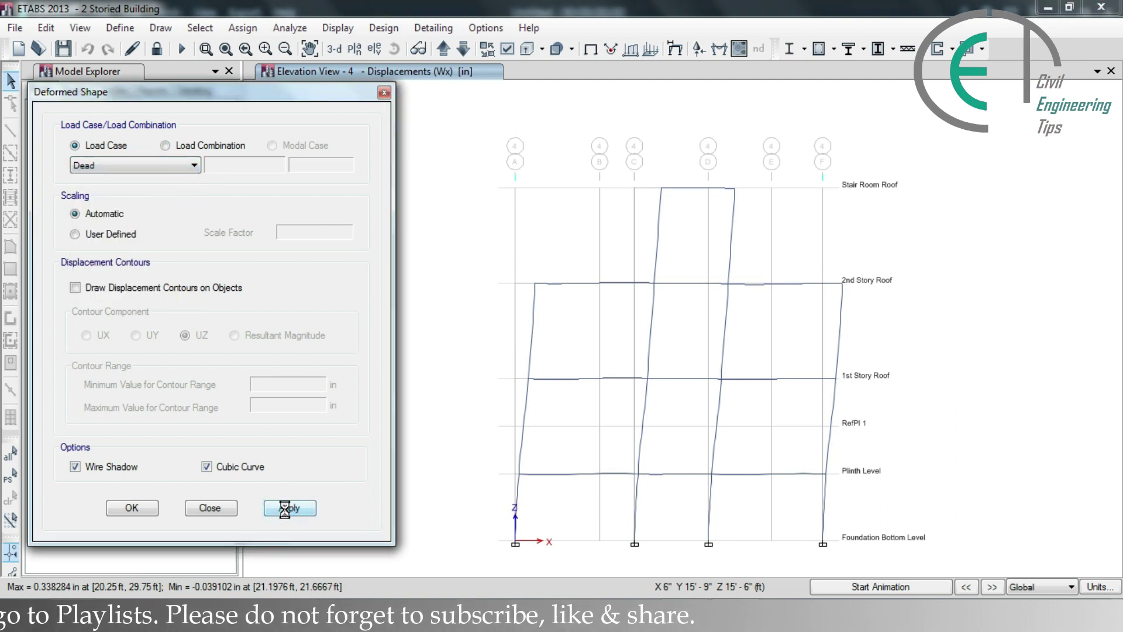
left_click(111, 167)
left_click(129, 188)
left_click(289, 508)
- Apply the deformed shape display for the Floor Finish load case in the grid line 4 elevation
left_click(147, 166)
left_click(140, 202)
left_click(289, 508)
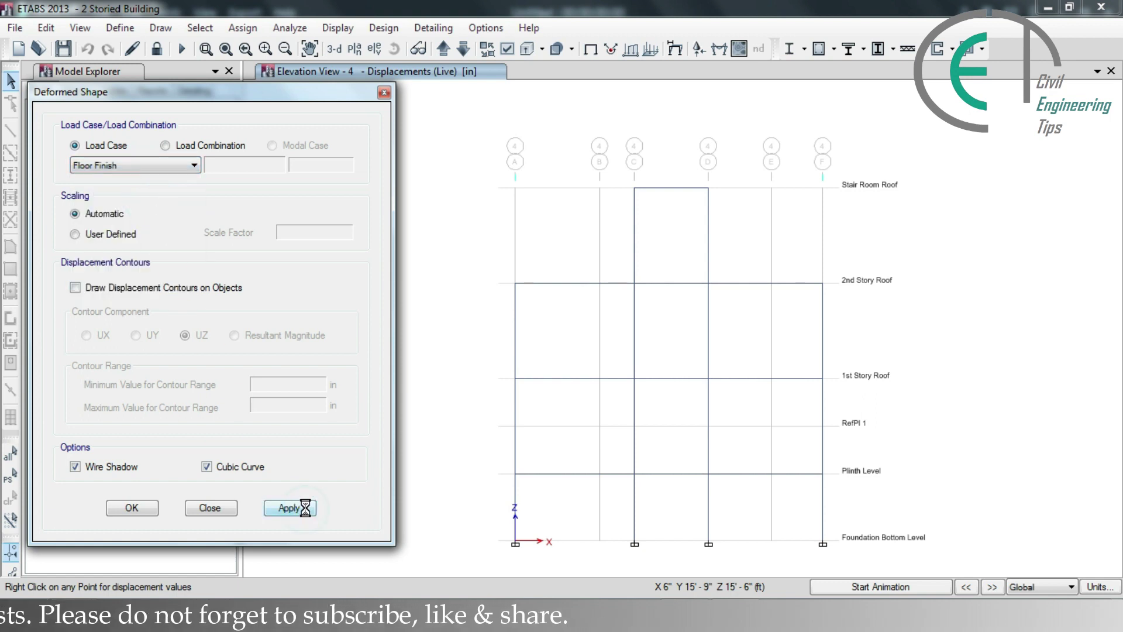
- Apply the deformed shape display for the Ceiling Plaster, Partional Wall and Lr load cases in the grid line 4 elevation
left_click(137, 168)
left_click(99, 211)
left_click(289, 508)
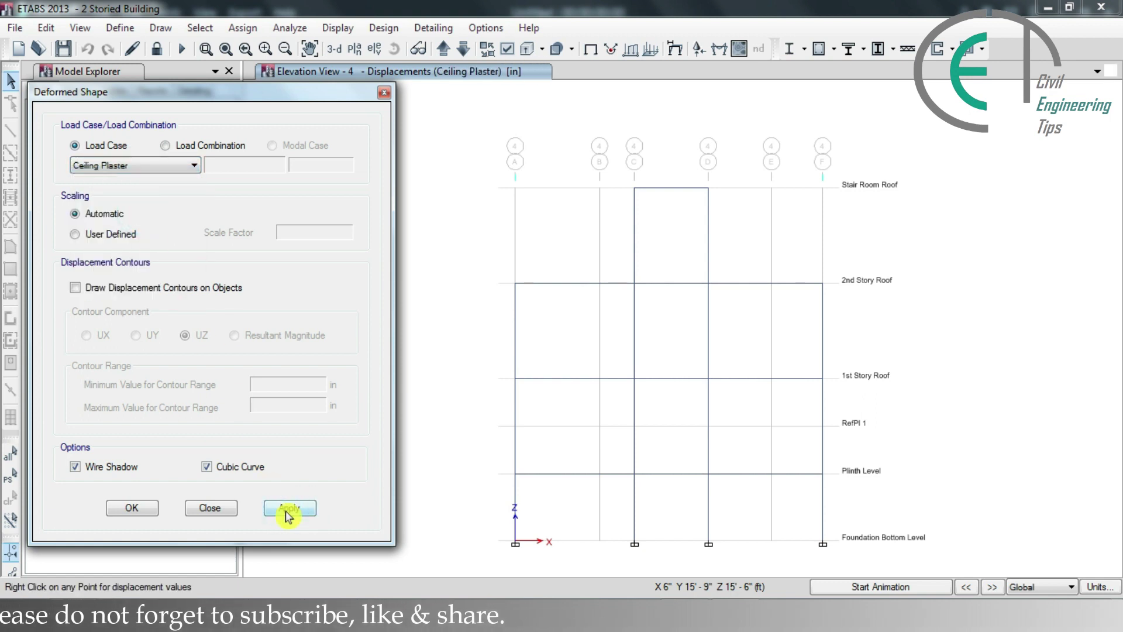
left_click(151, 167)
left_click(157, 234)
left_click(289, 508)
left_click(194, 166)
left_click(141, 255)
left_click(289, 507)
- Apply the deformed shape display for the Ex and Ey load cases in the grid line 4 elevation
left_click(164, 166)
left_click(140, 266)
left_click(289, 508)
left_click(136, 166)
left_click(140, 276)
left_click(279, 510)
- Apply the deformed shape display for the Wx and Wy load cases in the grid line 4 elevation
left_click(125, 166)
left_click(140, 287)
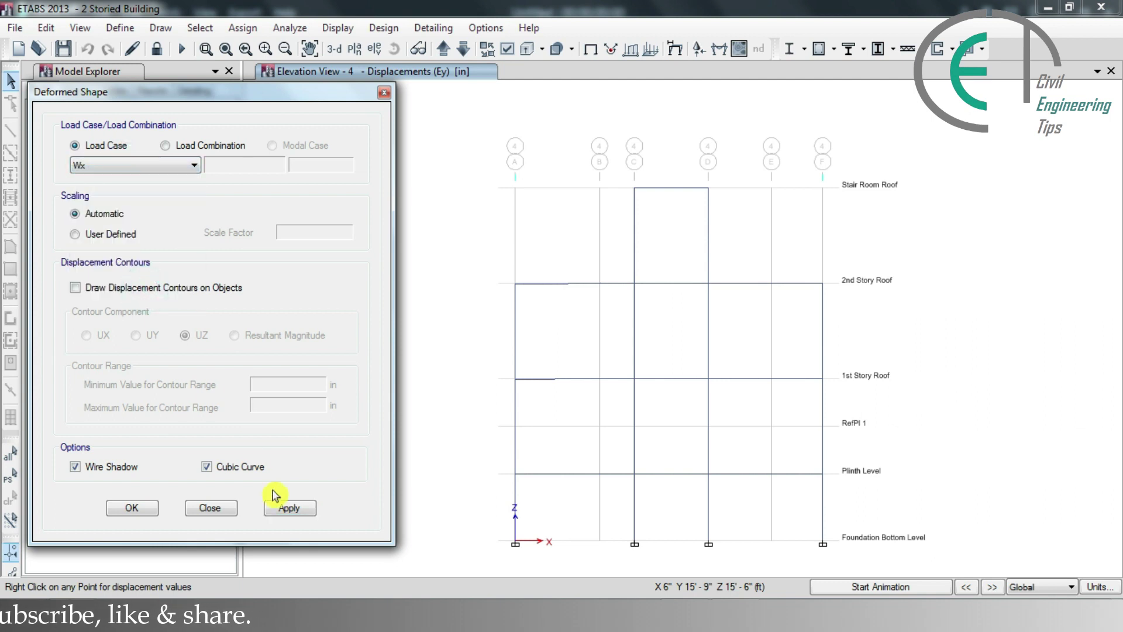
left_click(289, 507)
left_click(124, 167)
left_click(146, 297)
left_click(289, 508)
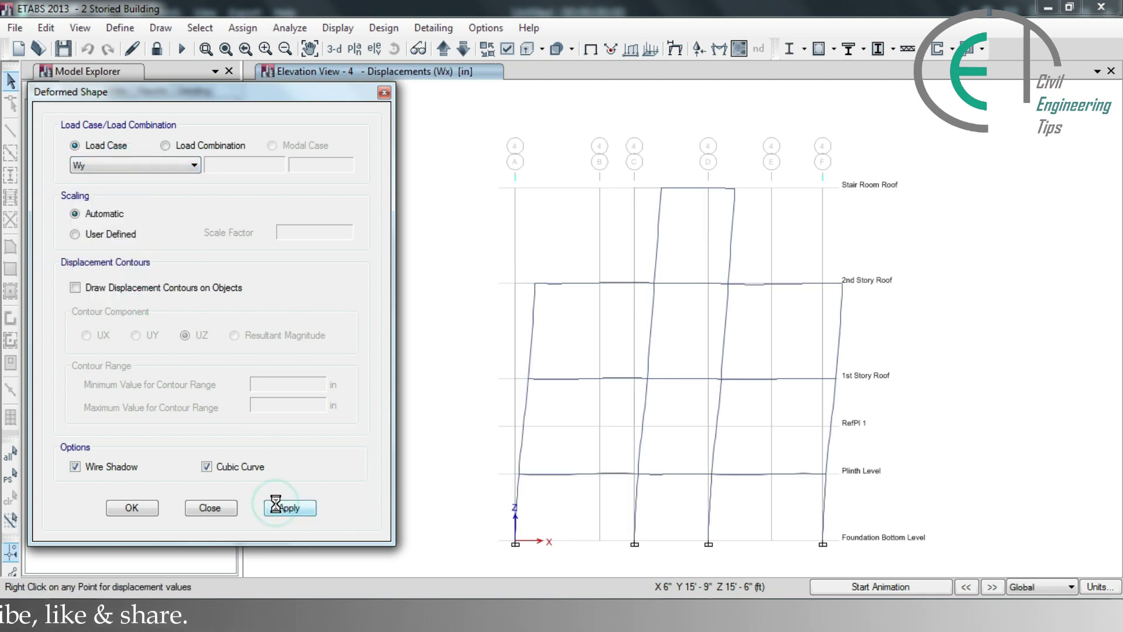
- Reapply the Ex load case's deformed shape to the grid line 4 elevation, and run and stop its animation
left_click(106, 166)
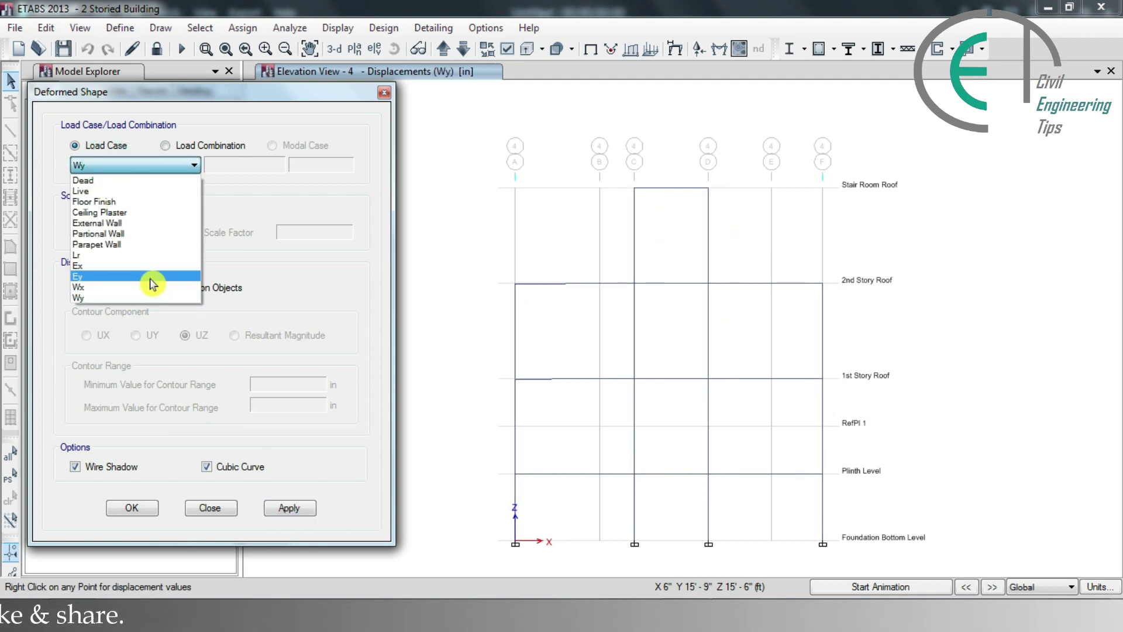
left_click(149, 268)
left_click(287, 506)
left_click(867, 587)
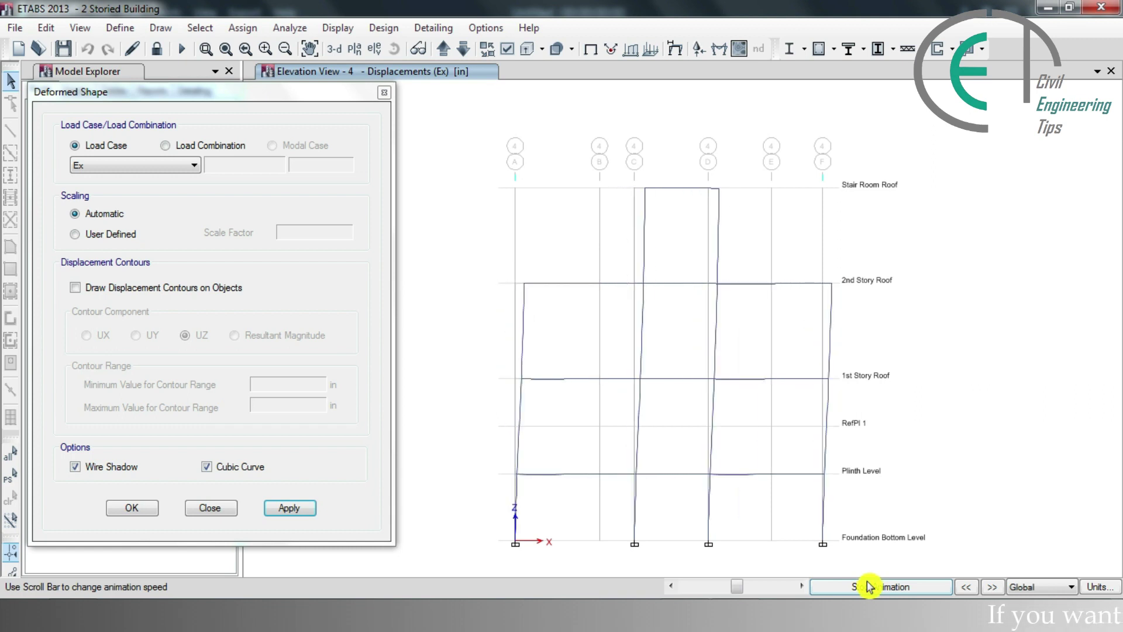
left_click(868, 587)
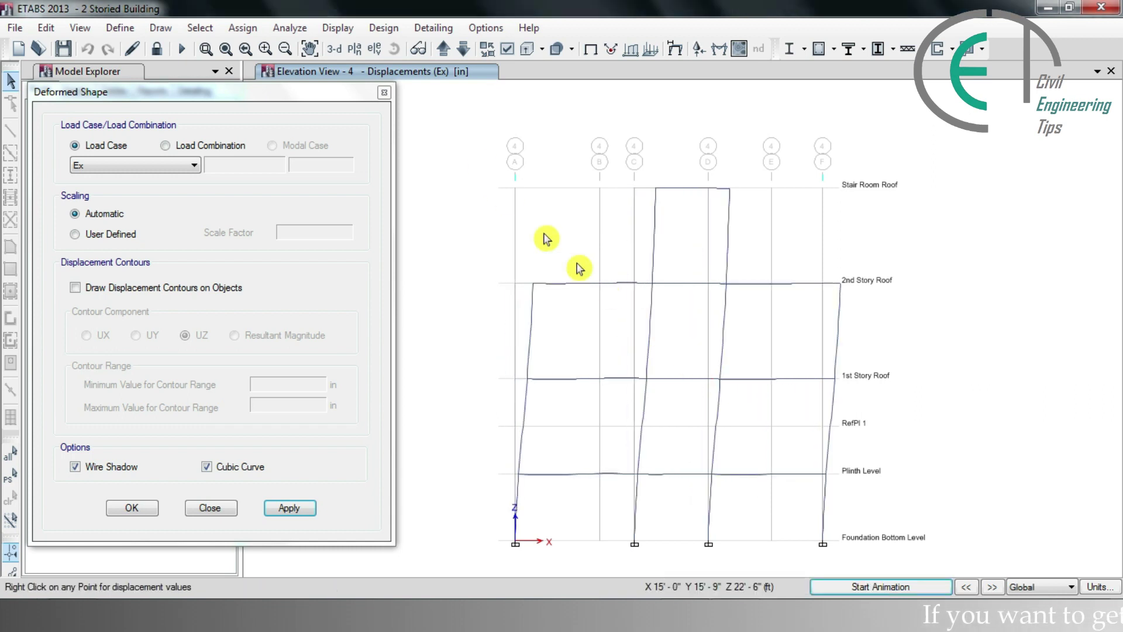
- Switch to the 3-D view, inspect joint displacements near the 2nd Story Roof corner for Ex, and close the deformed shape settings
left_click(335, 49)
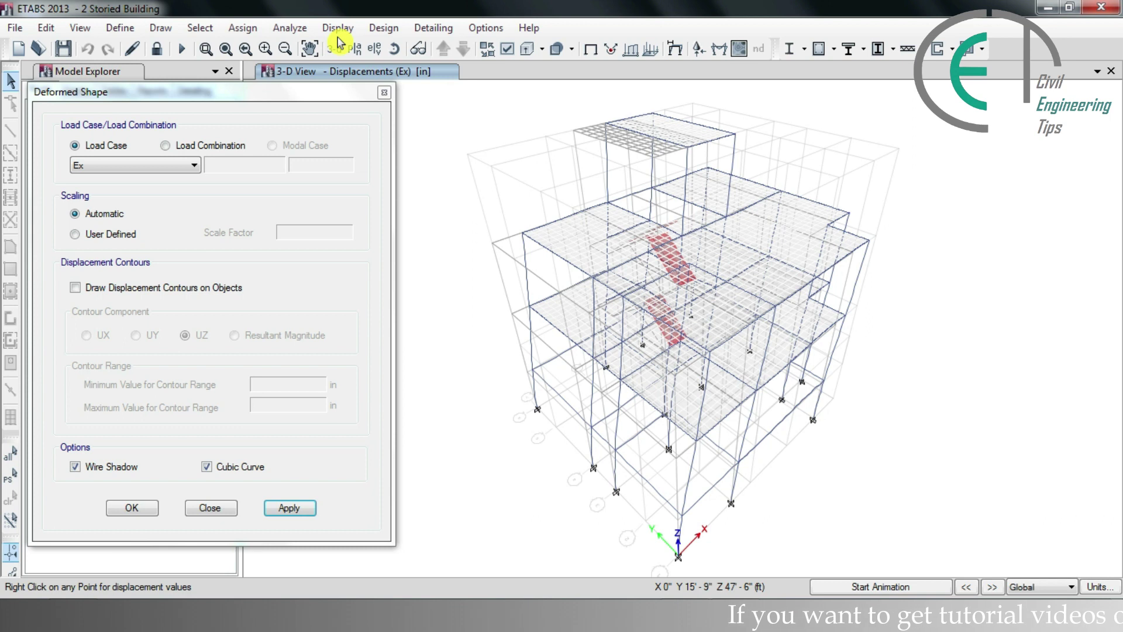
mouse_move(525, 236)
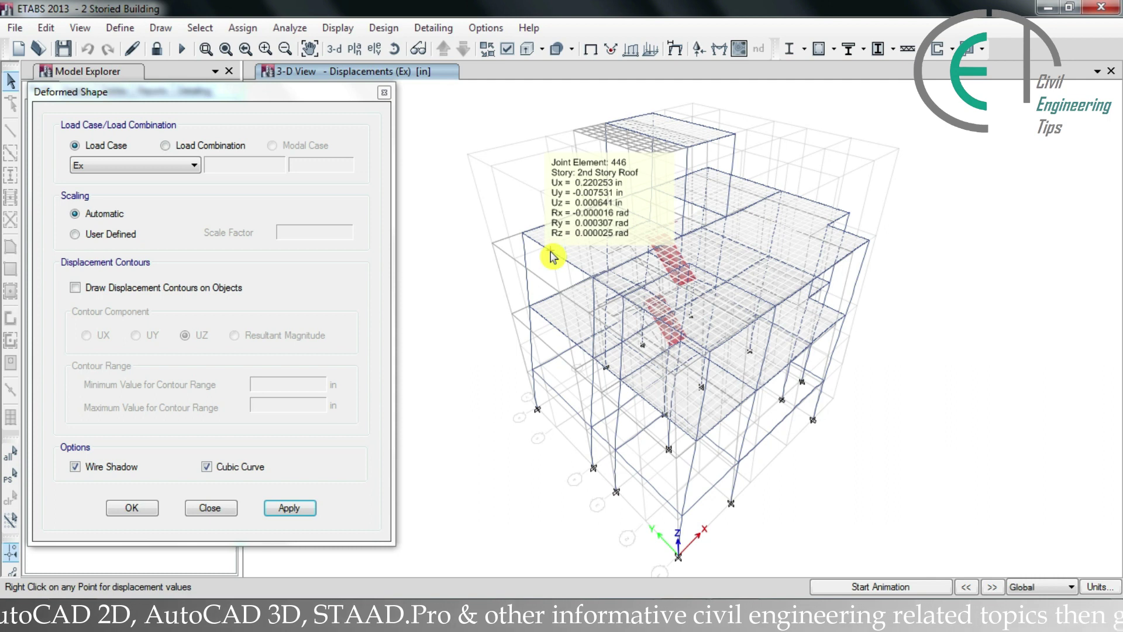
right_click(542, 252)
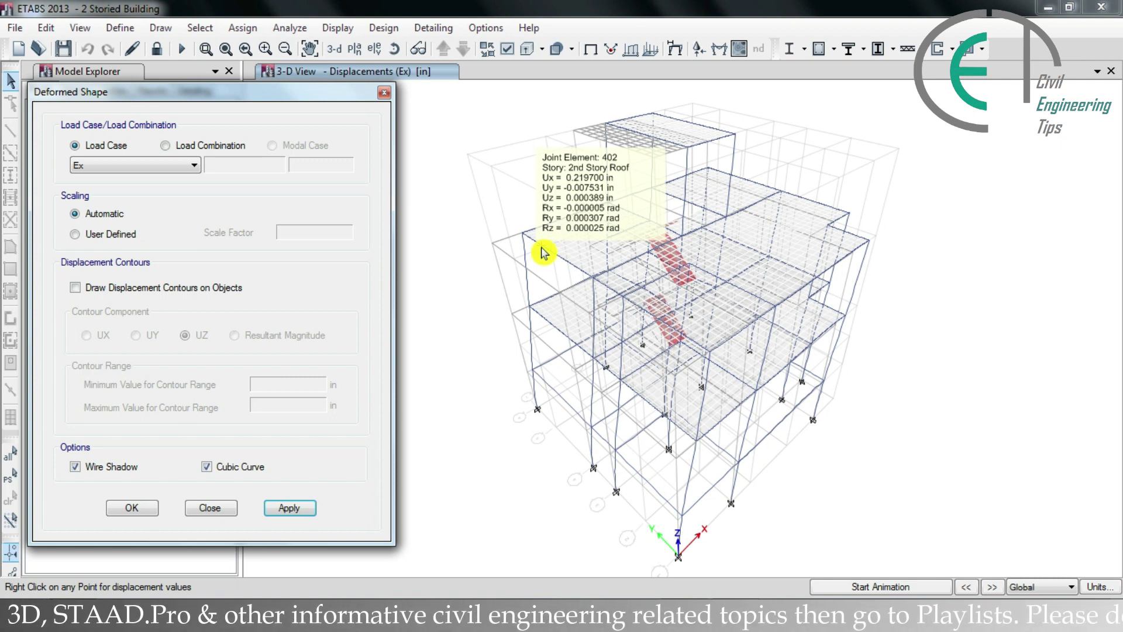
left_click(130, 507)
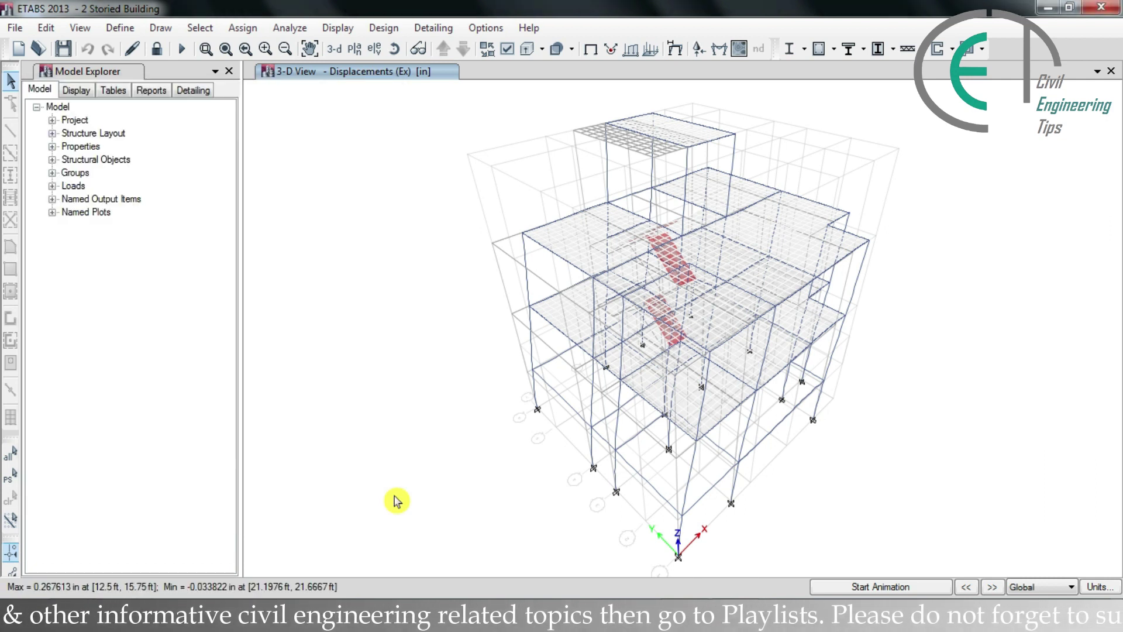
- Open the maximum story displacement response plot and set its load case to Live
left_click(338, 28)
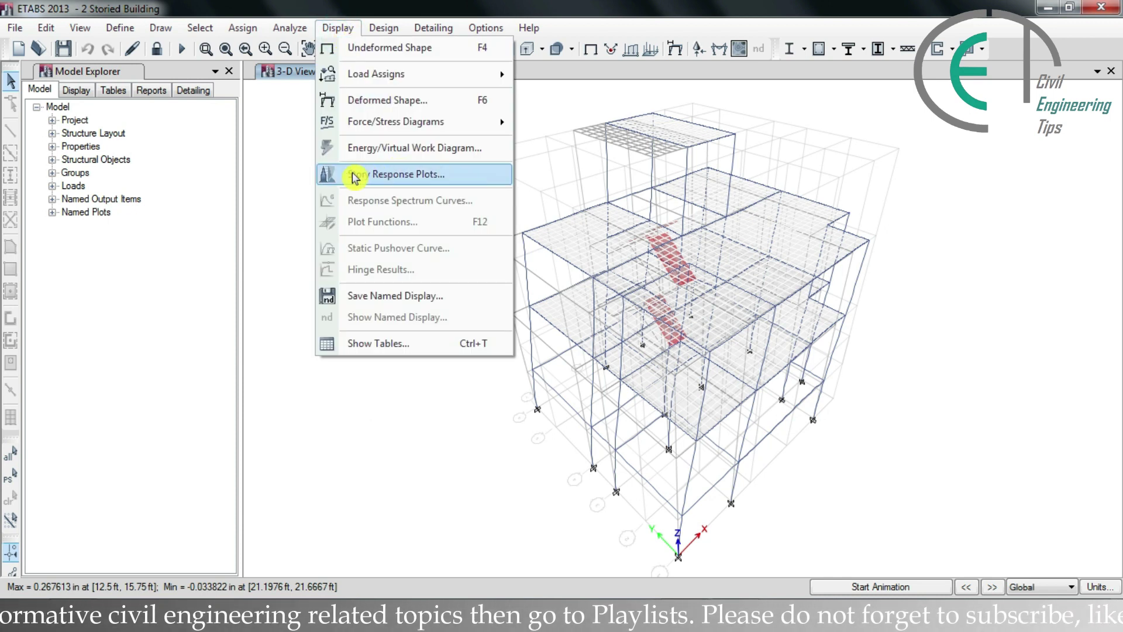
left_click(398, 178)
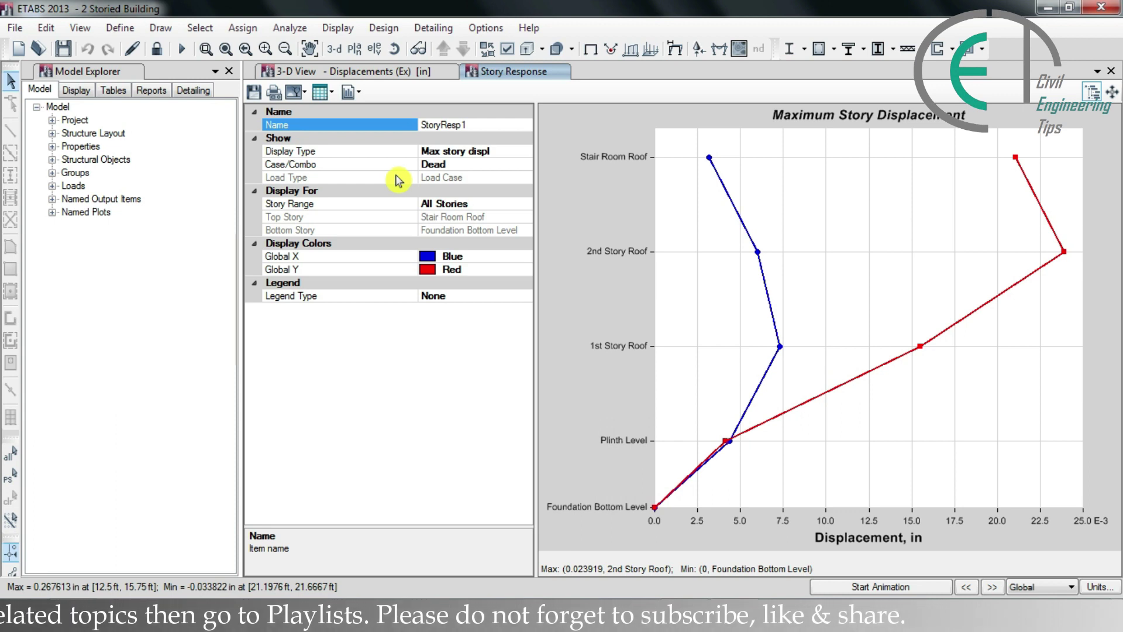
left_click(448, 165)
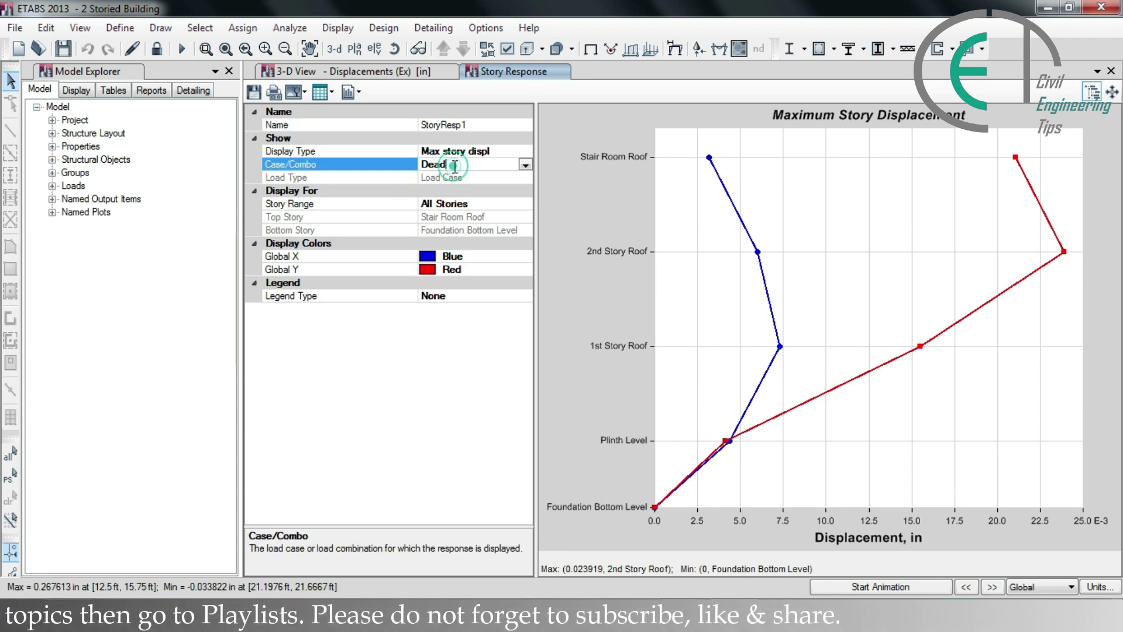
left_click(524, 165)
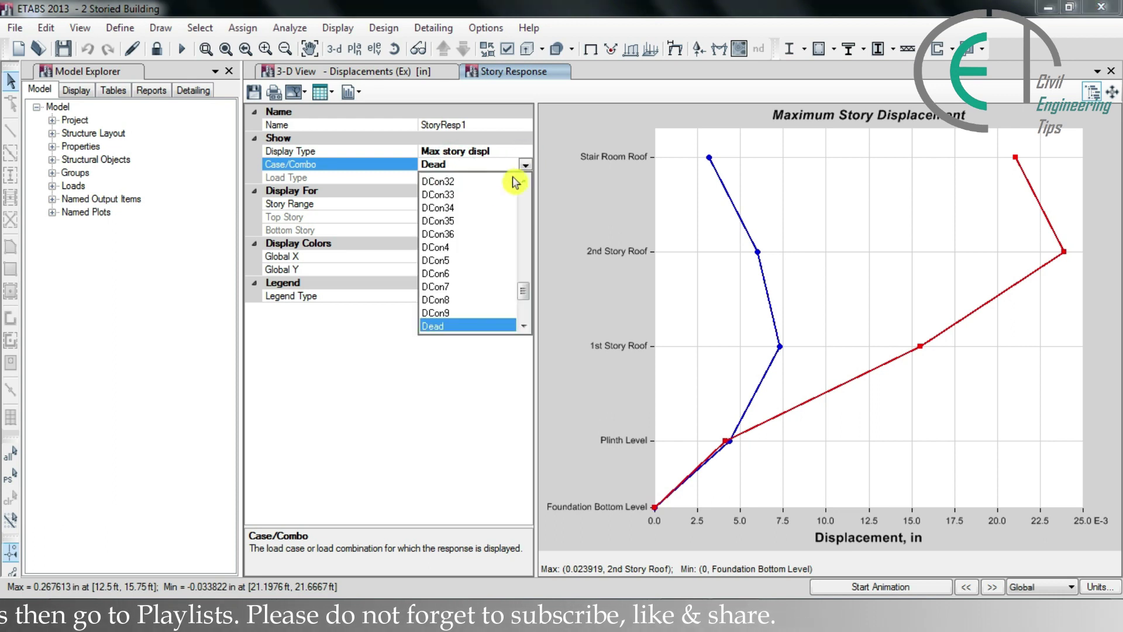
left_click_drag(524, 293, 529, 322)
left_click(451, 281)
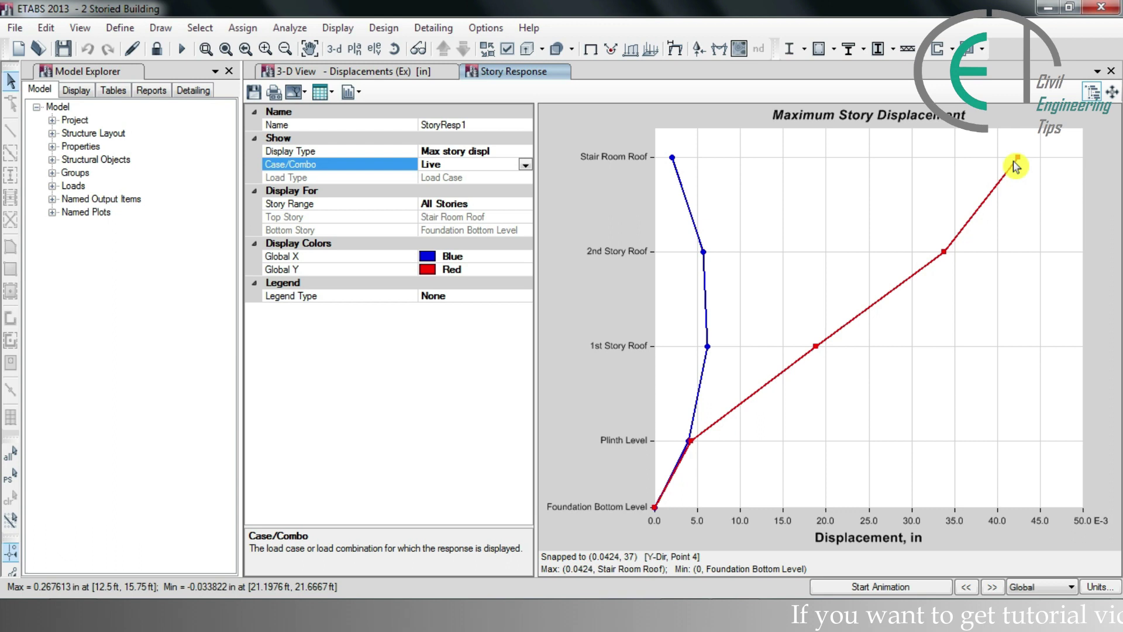
- Show the maximum story displacement plot for the Ex and Ey load cases, and close the plot
left_click(526, 164)
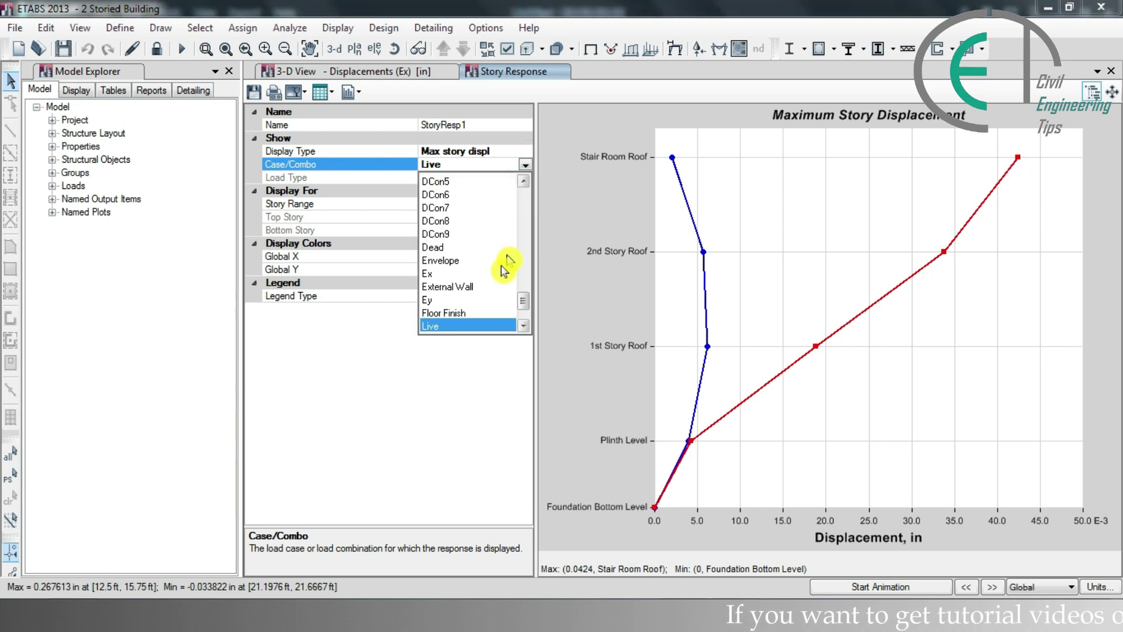
left_click(470, 274)
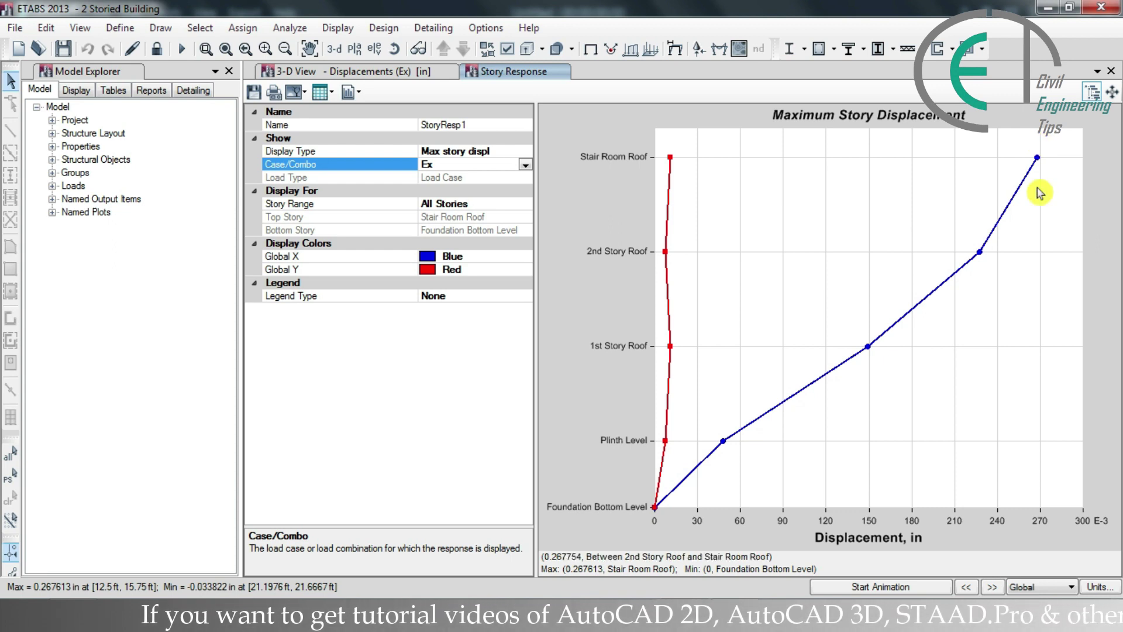
left_click(526, 165)
scroll(496, 281, "down", 1)
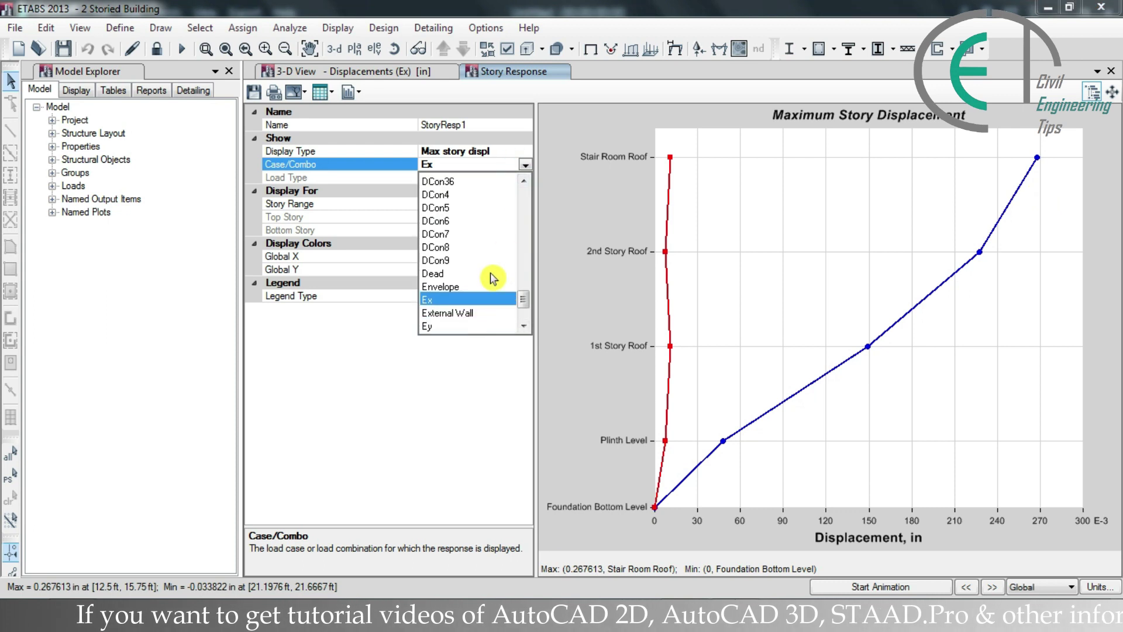
left_click(472, 312)
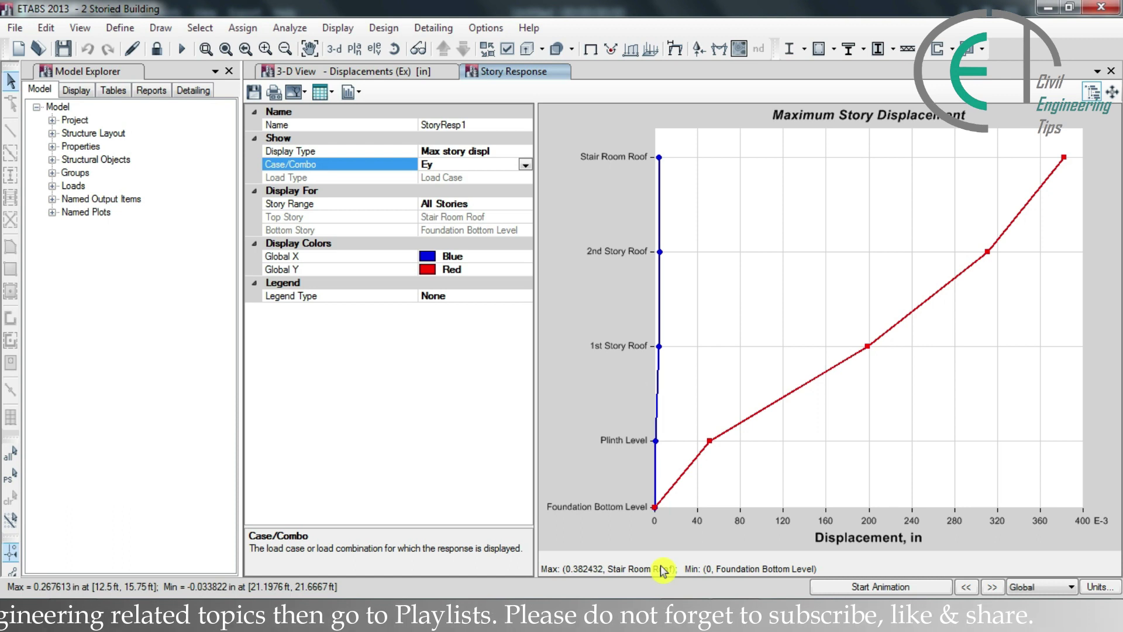
left_click(1114, 74)
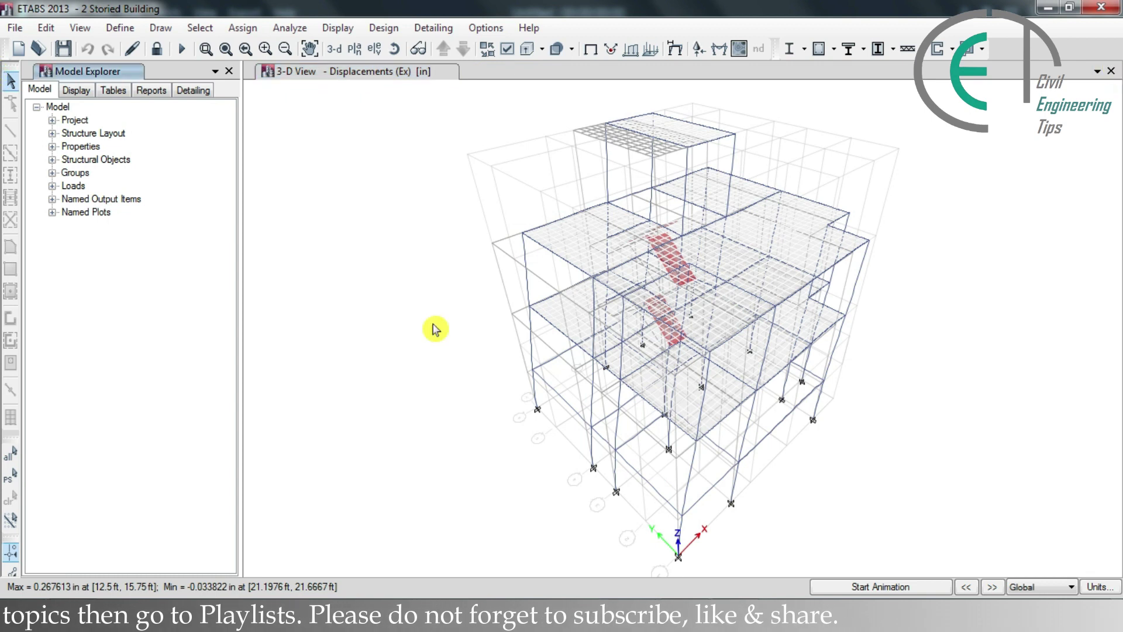
- Show the result tables for the whole Displacements group of the analysis results
left_click(338, 28)
left_click(382, 344)
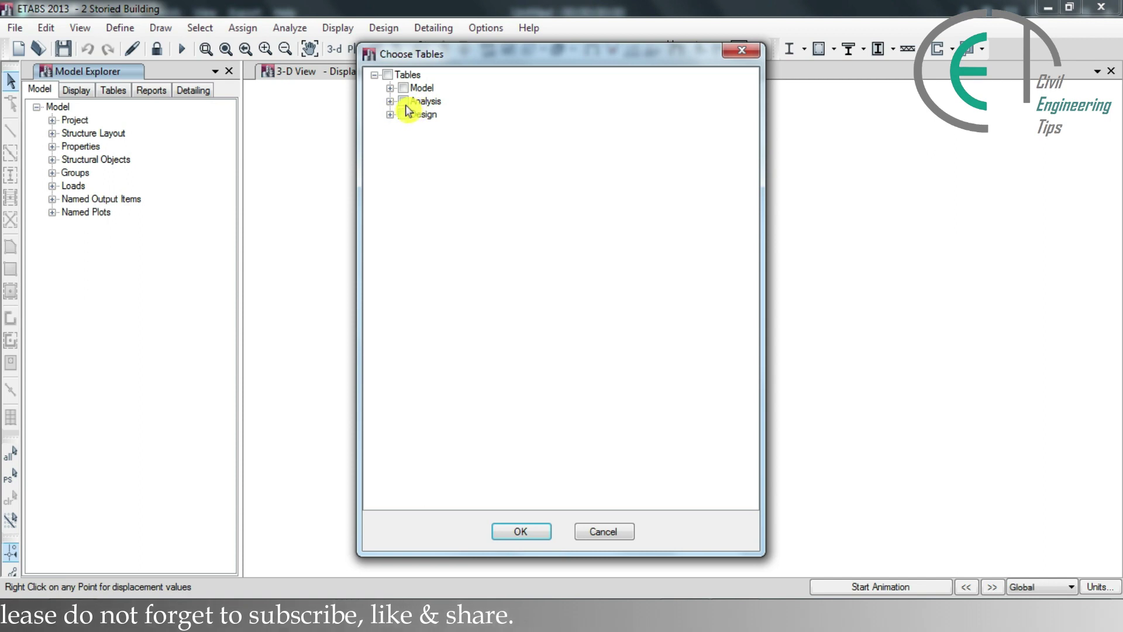
left_click(390, 101)
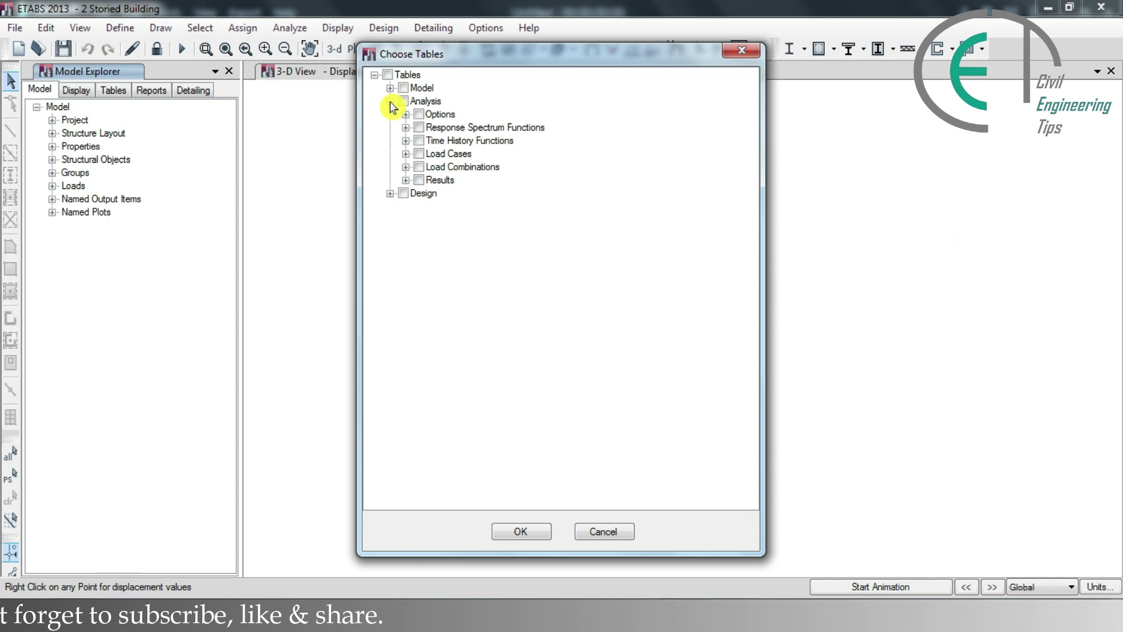
left_click(406, 180)
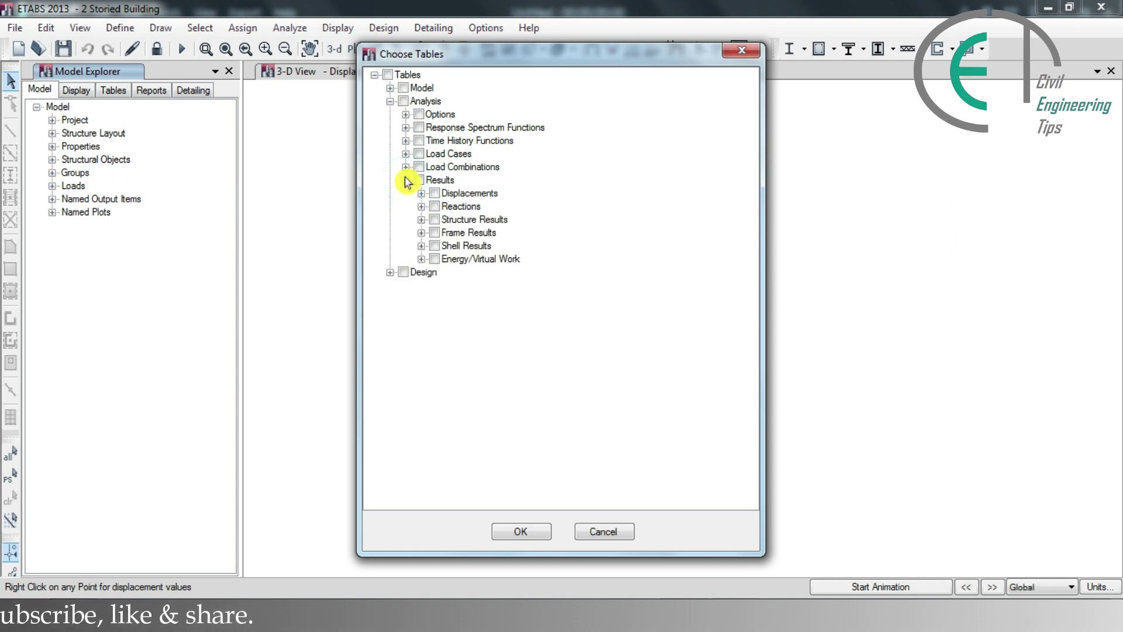
left_click(421, 193)
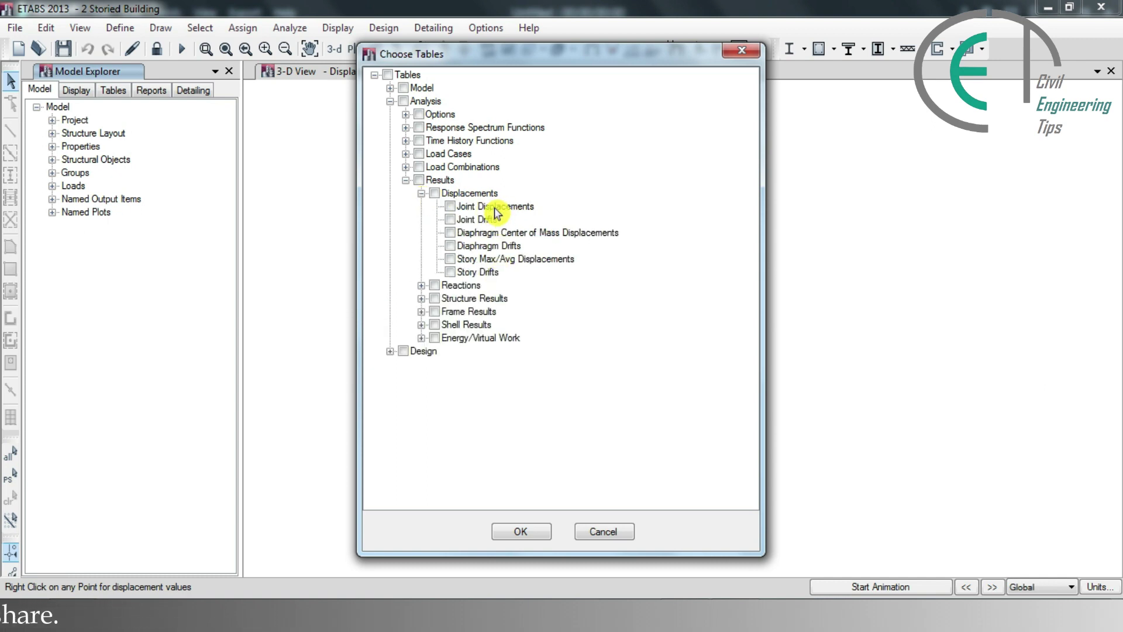
left_click(421, 194)
left_click(434, 193)
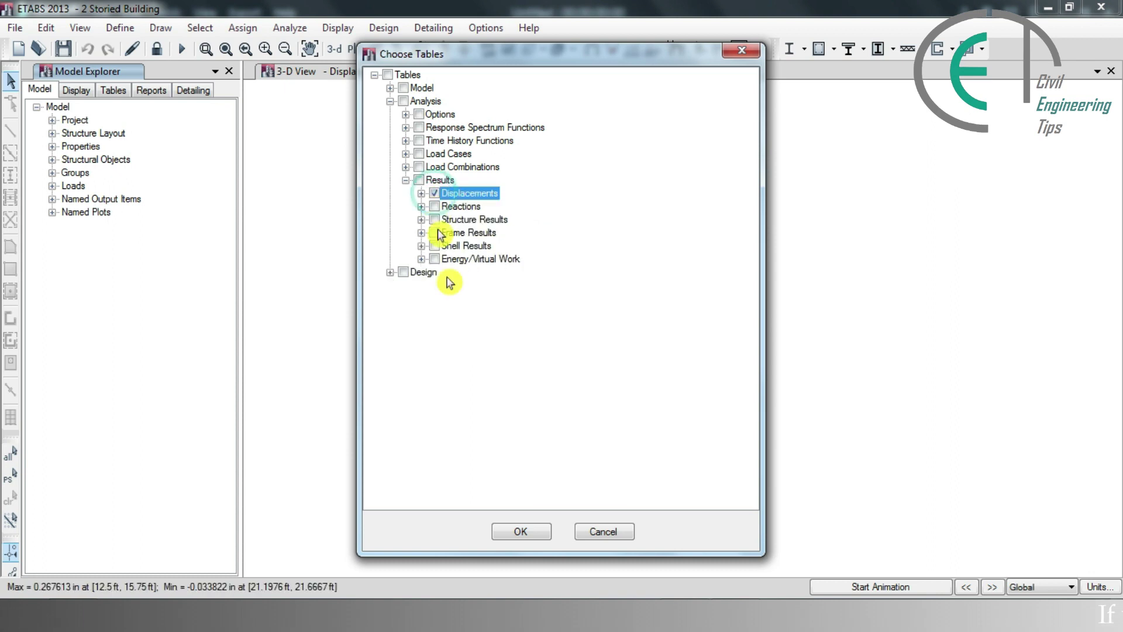
left_click(521, 531)
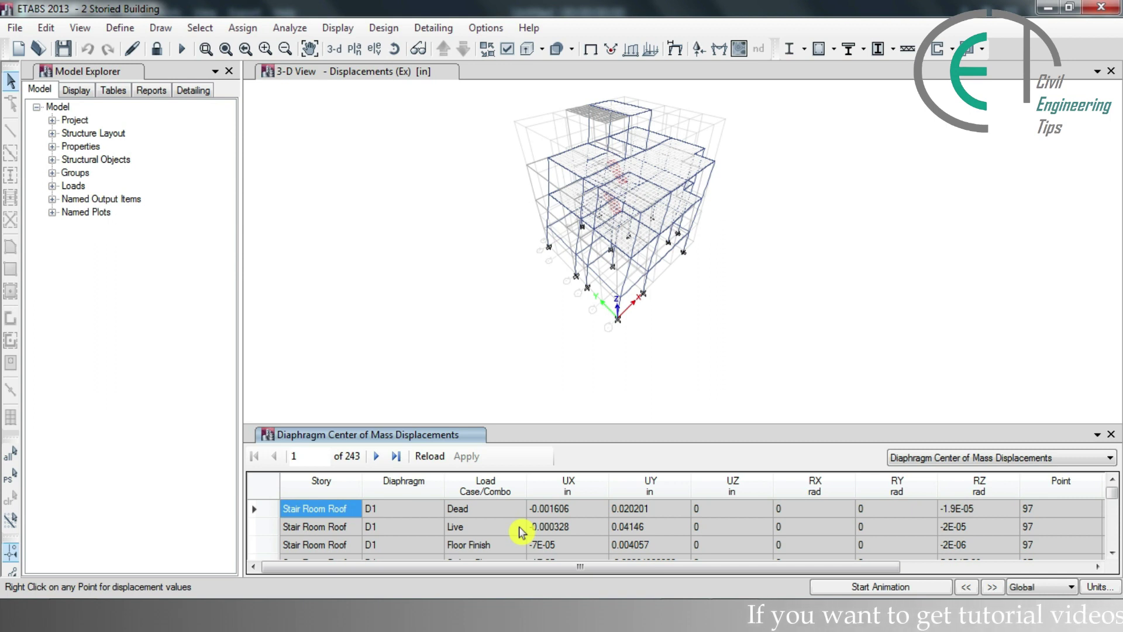
- Enlarge the Diaphragm Center of Mass Displacements table to examine its load case values, and close it
left_click_drag(509, 424, 507, 272)
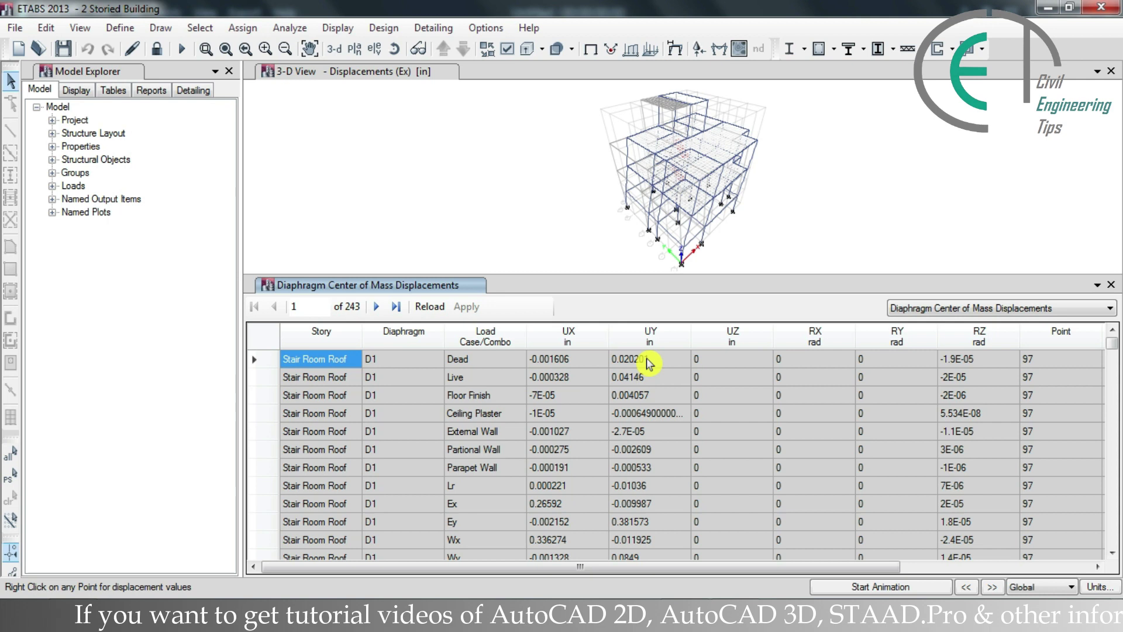
left_click(1112, 284)
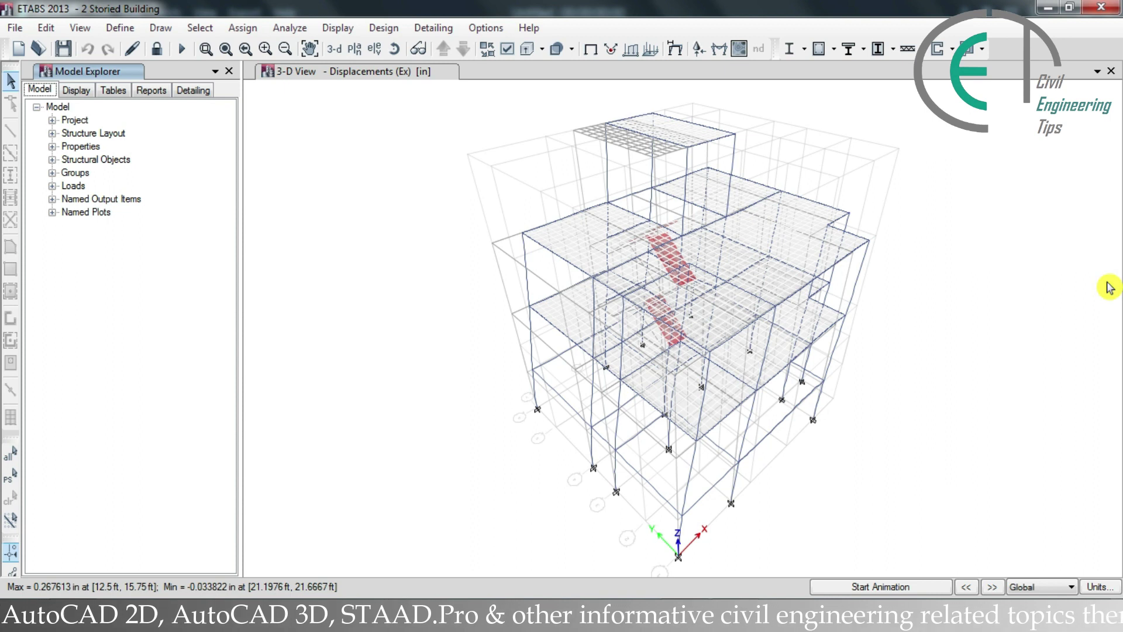
right_click(797, 285)
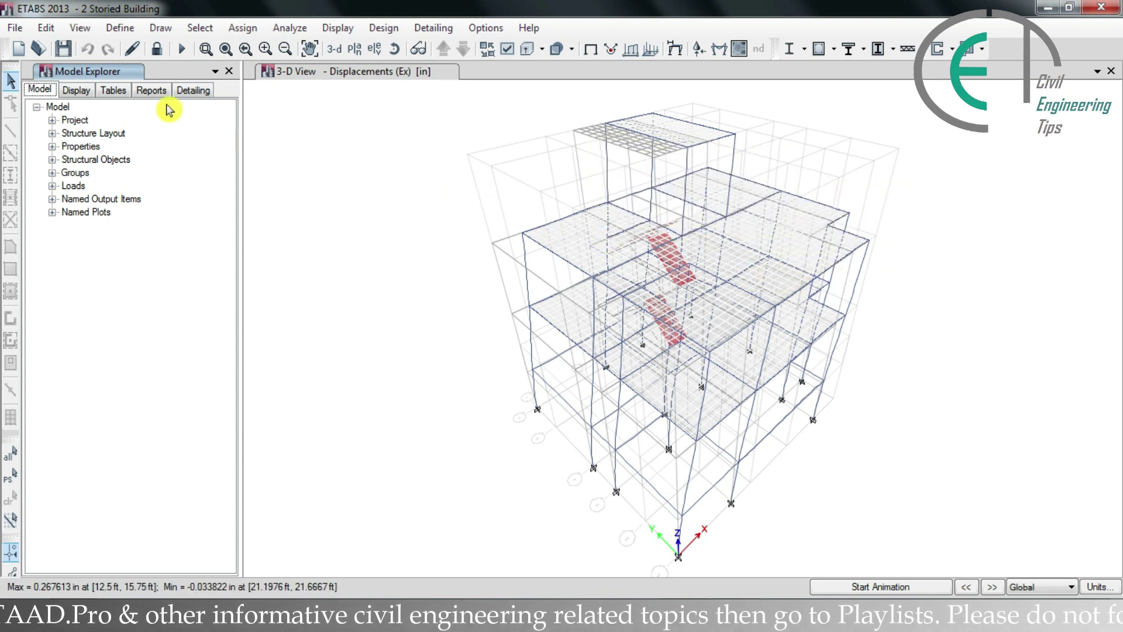
- Open the Story Max/Avg Displacements table from the model explorer's analysis results and select its Stair Room Roof row for Ex
left_click(117, 92)
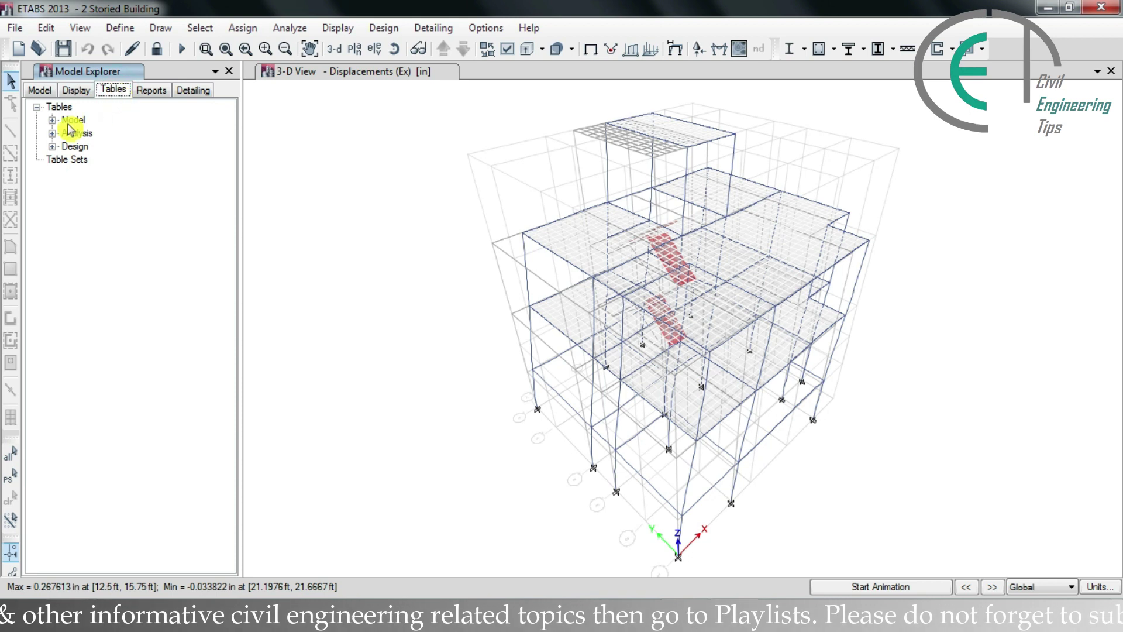
left_click(52, 134)
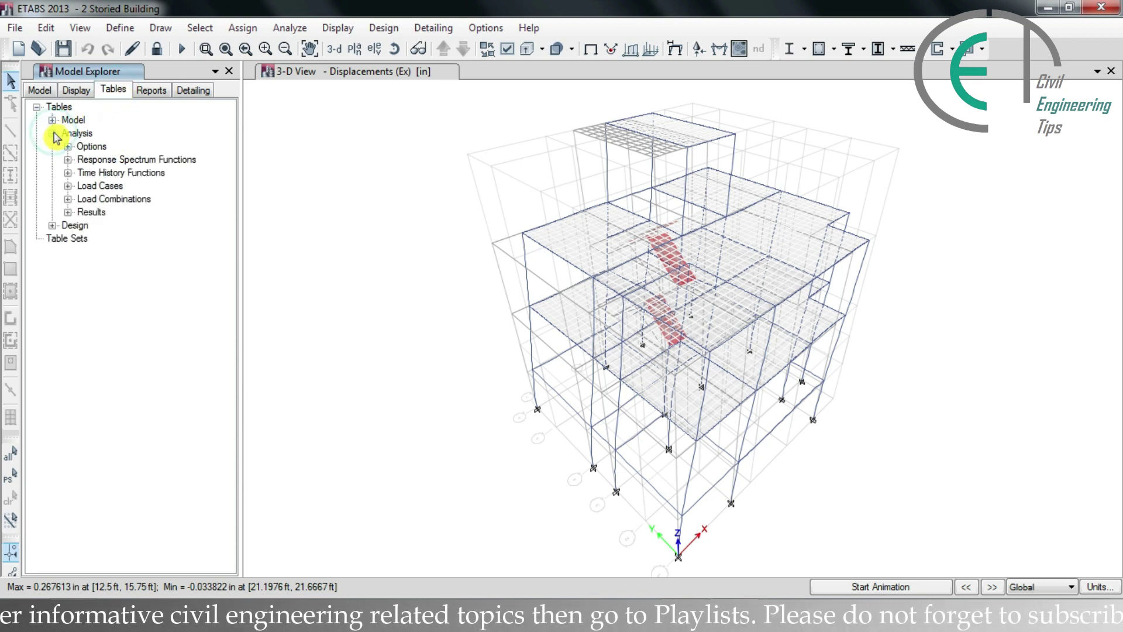
left_click(68, 212)
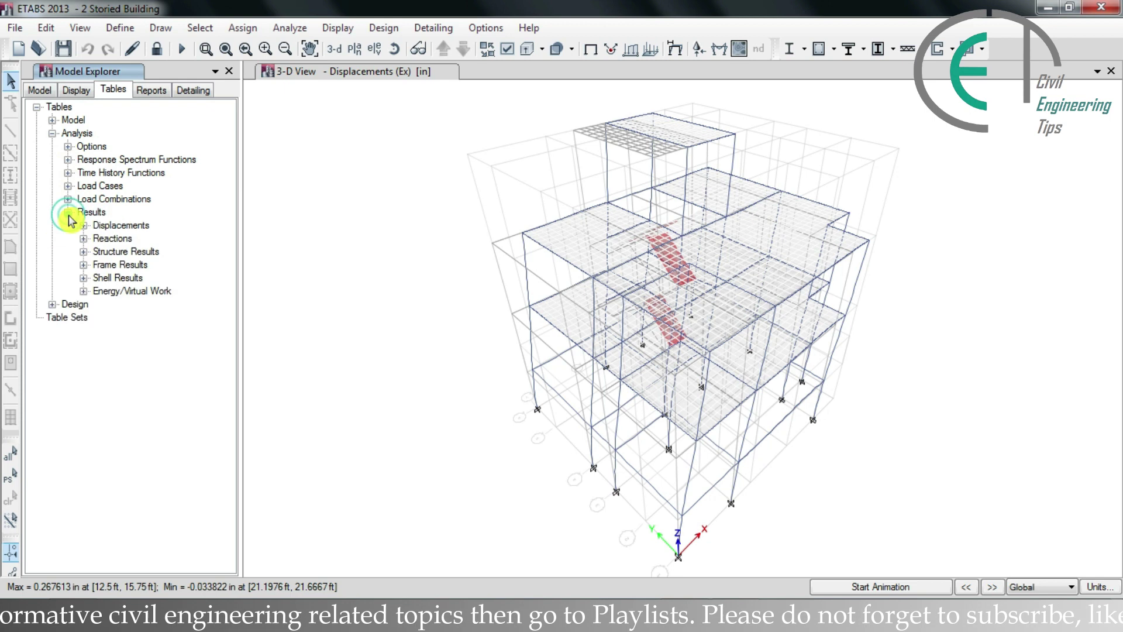
left_click(84, 225)
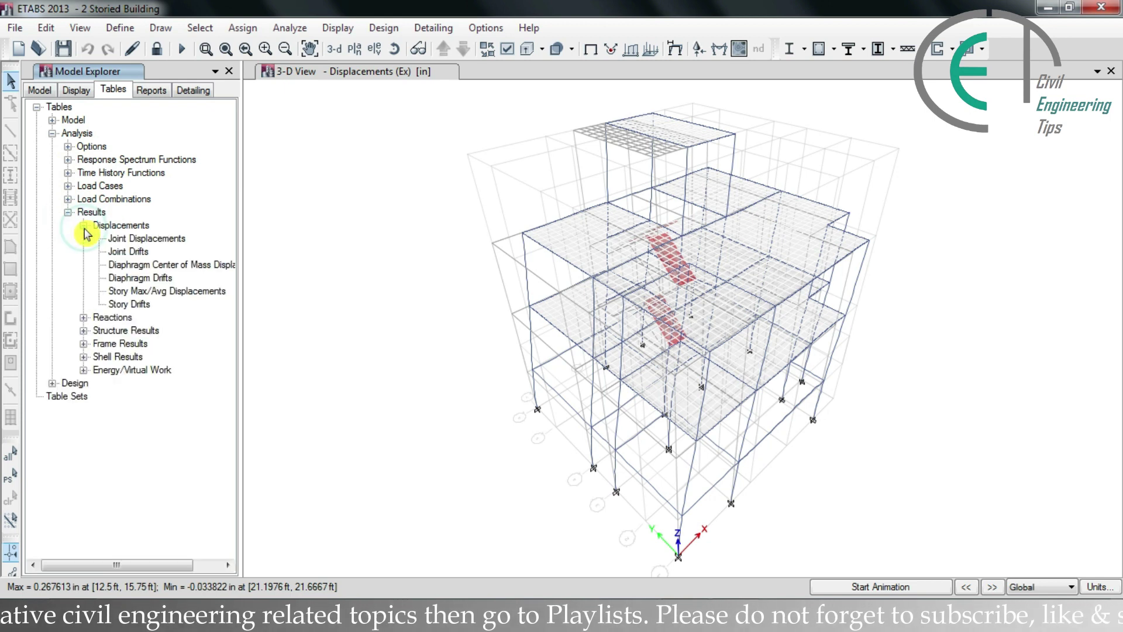
double_click(159, 291)
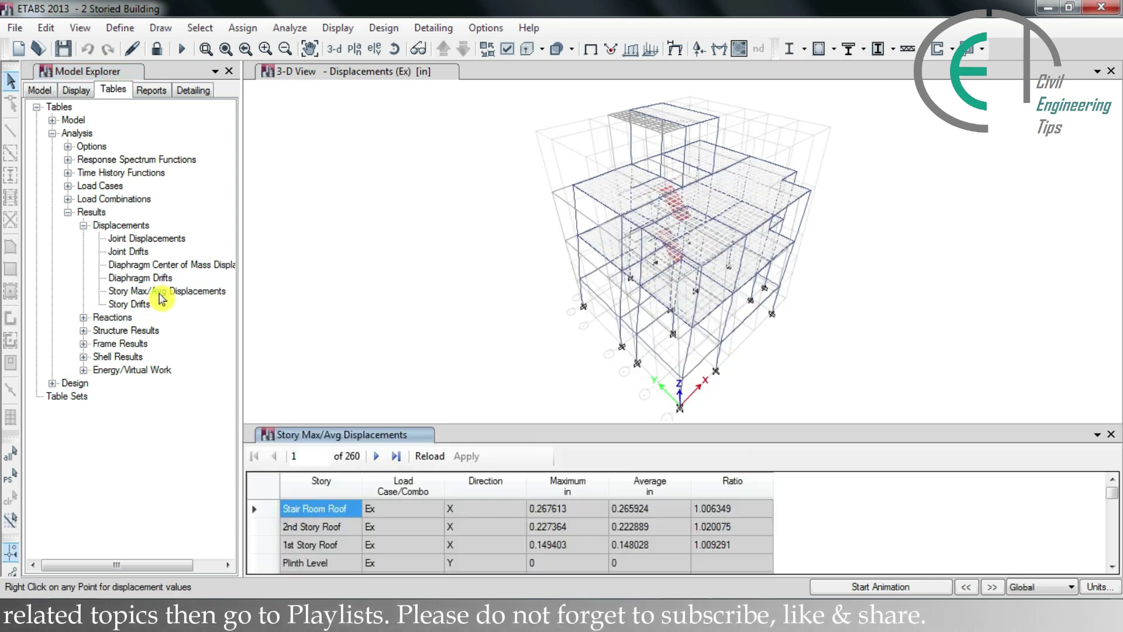
left_click(331, 508)
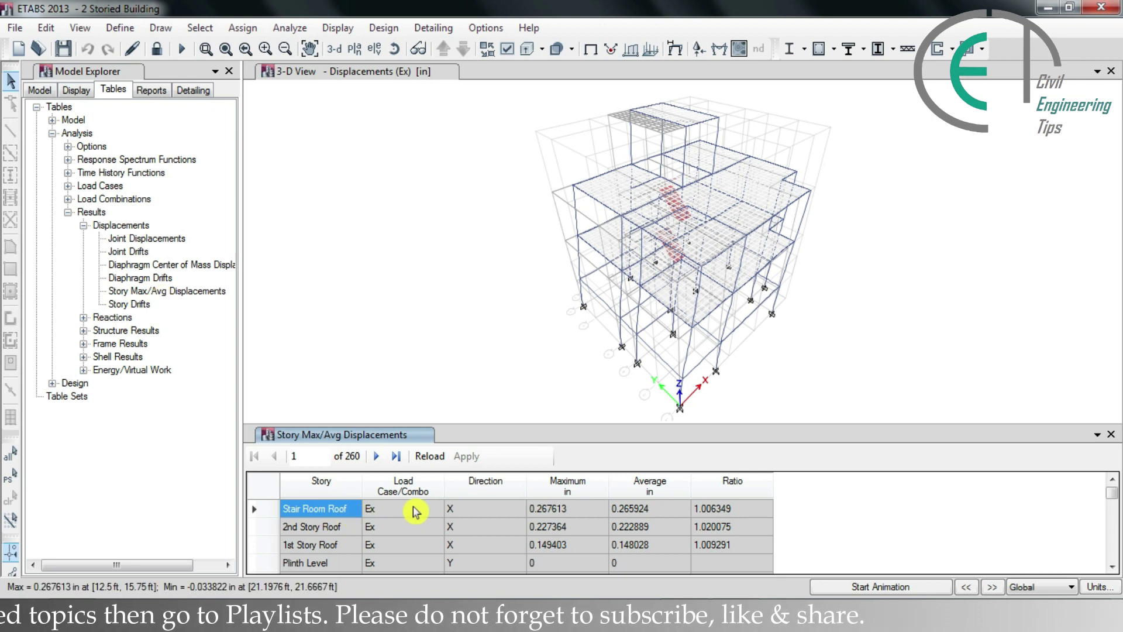